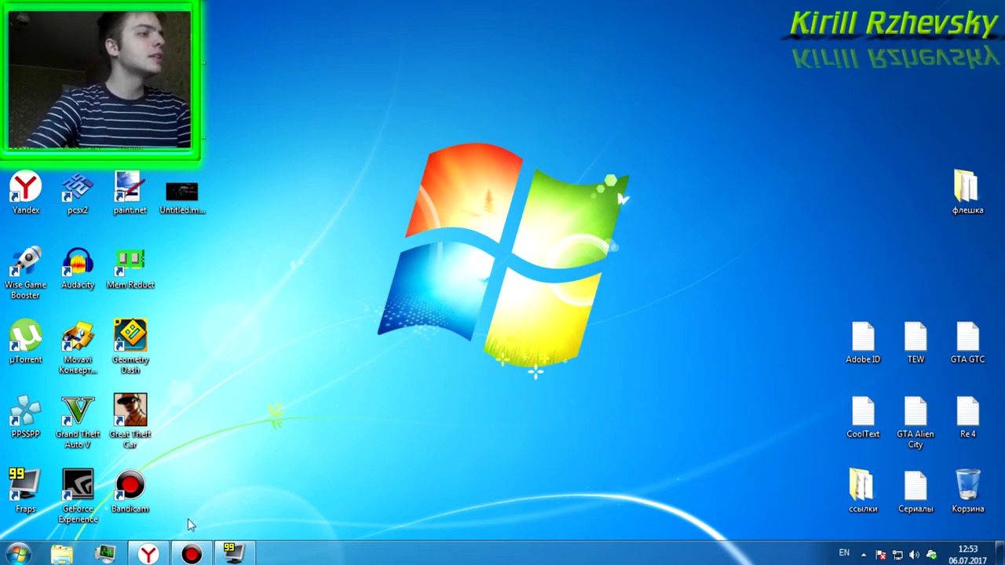
# Switch to the Yandex browser to view the Bandicam 3.4.1.1256 RePack archive page on Yandex.Disk, and return to the desktop.
pyautogui.moveTo(154, 553)
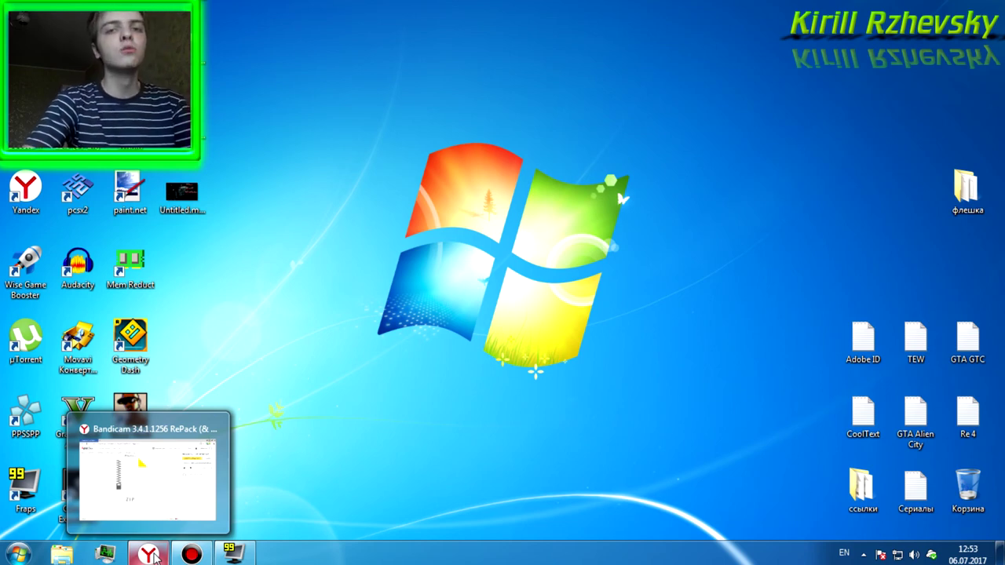
pyautogui.click(154, 556)
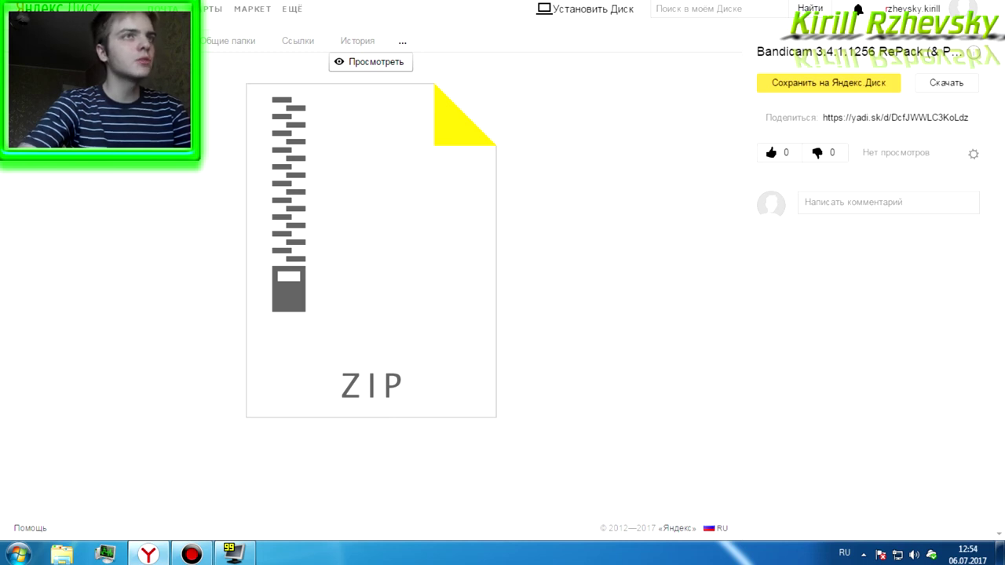
pyautogui.press('super+d')
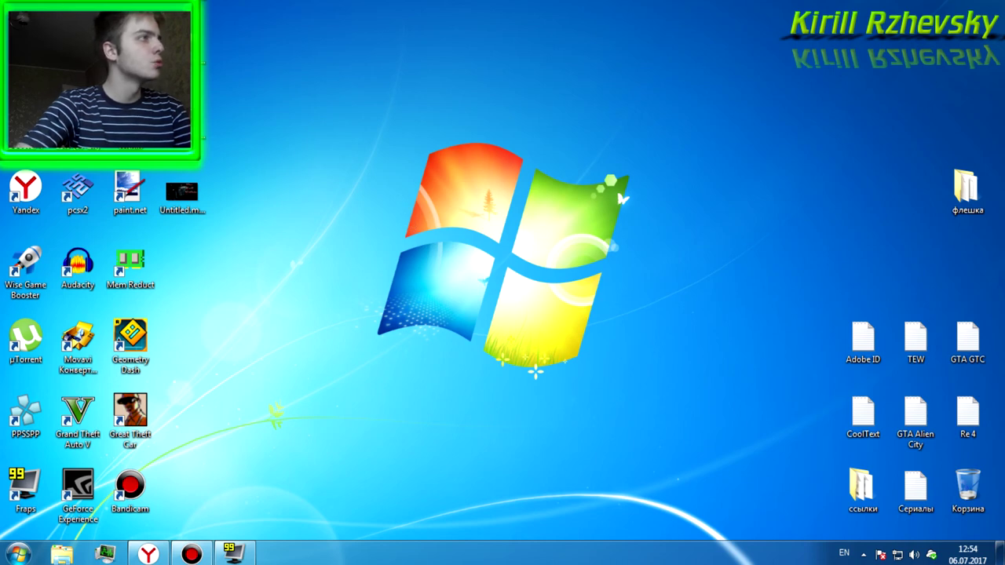
# Run the Bandicam.v3.4.1.1256 installer from the Bandicam RePack folder on drive C with Русский as the installer language.
pyautogui.press('super+e')
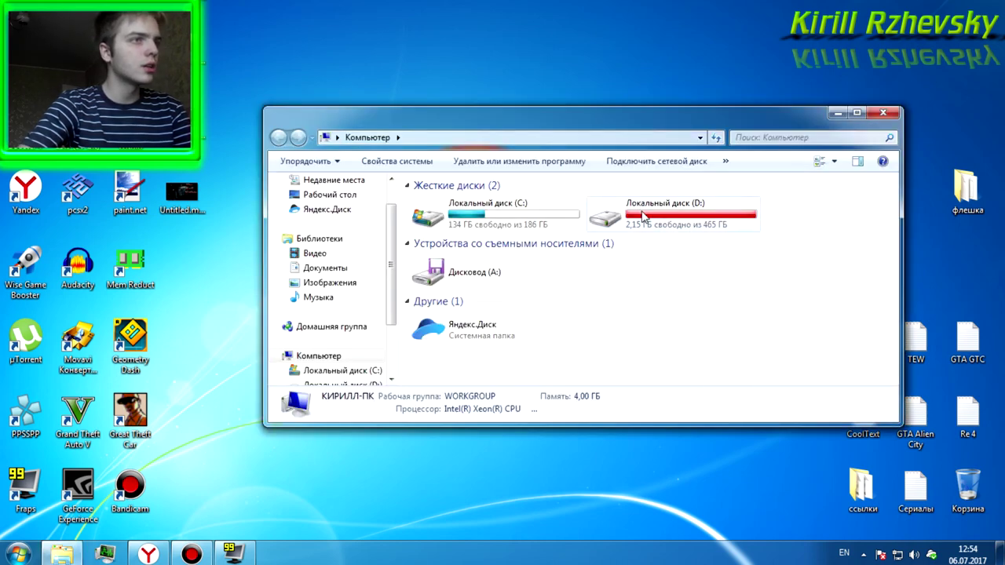
pyautogui.doubleClick(463, 220)
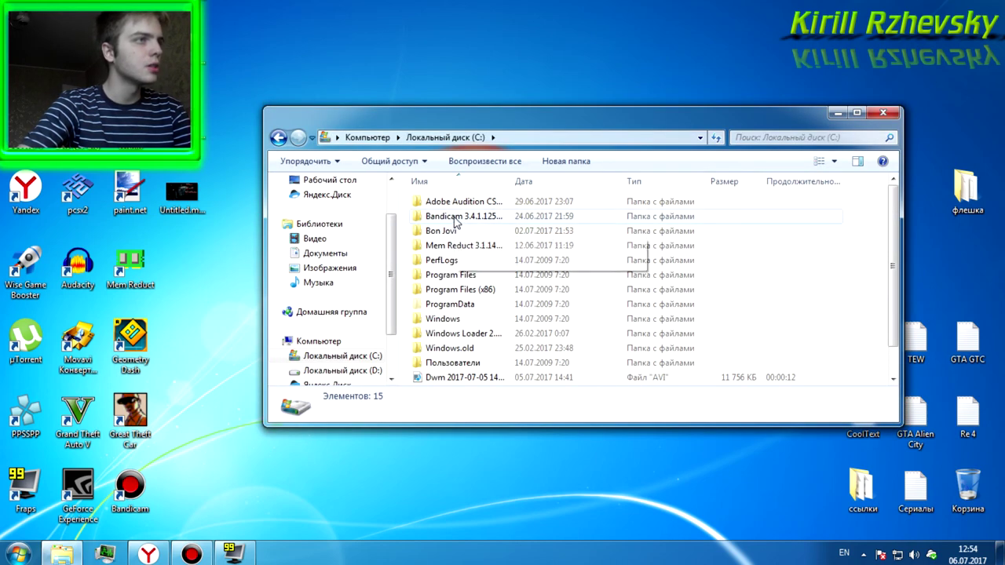
pyautogui.doubleClick(456, 219)
pyautogui.doubleClick(424, 203)
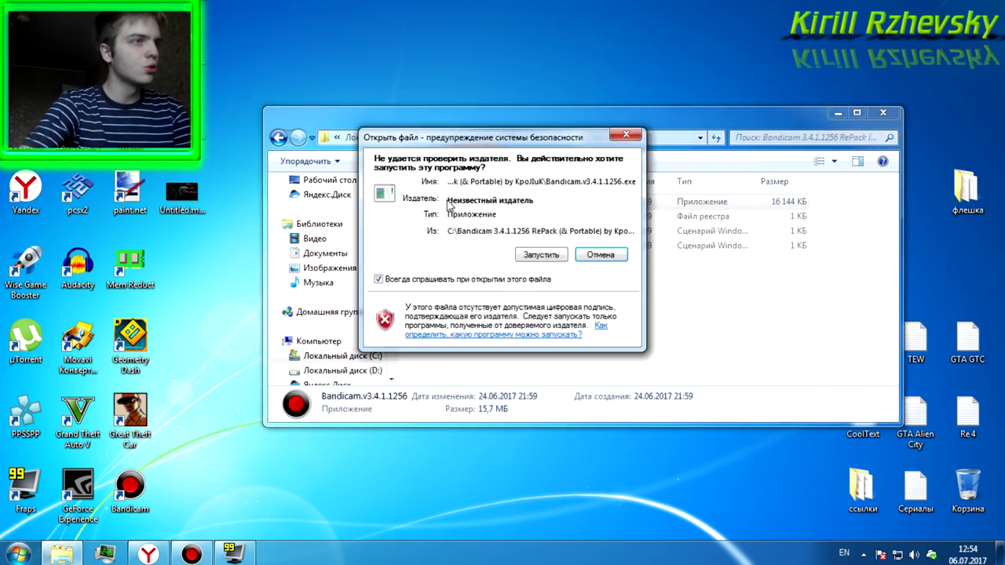
pyautogui.click(543, 260)
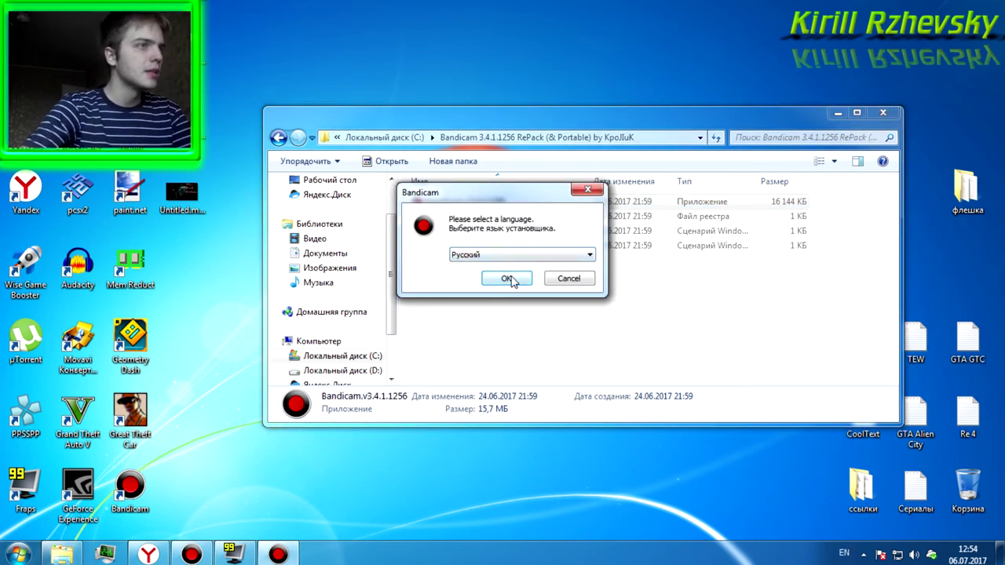
pyautogui.click(509, 281)
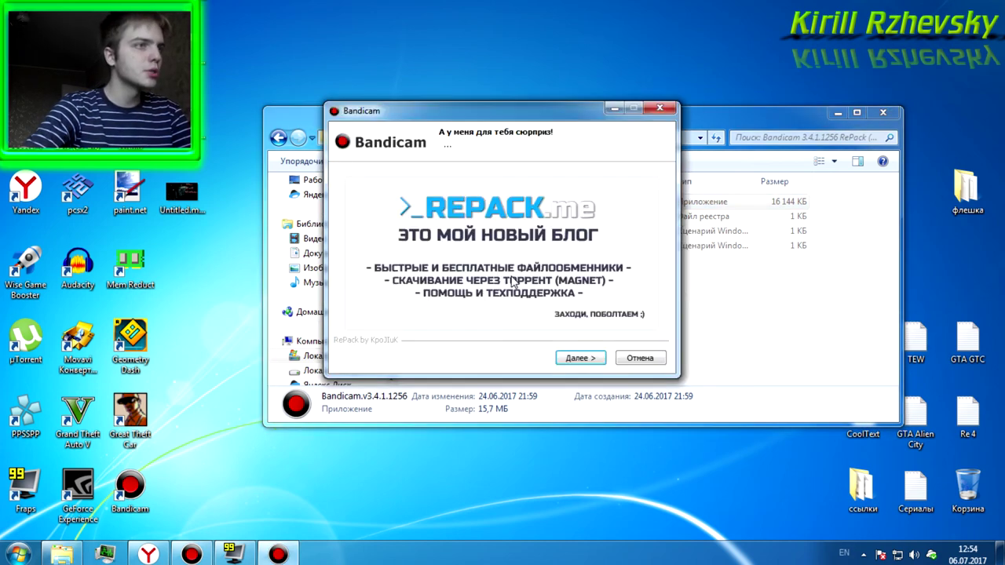
# Decline the hi.ru home page and search change, keep the Установочная version, and proceed to the installation folder choice.
pyautogui.click(577, 359)
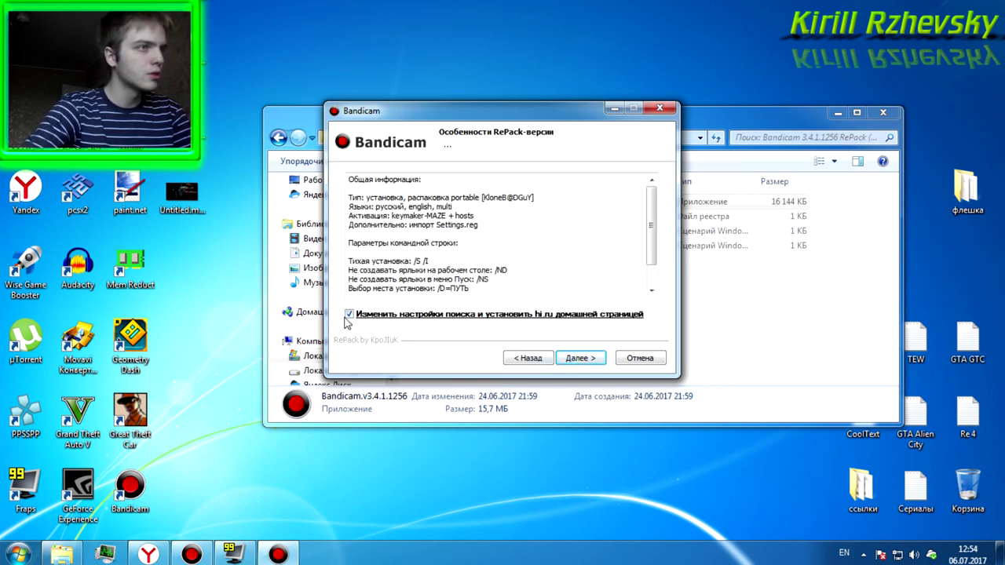
pyautogui.scroll(-1, 656, 264)
pyautogui.scroll(-2, 656, 264)
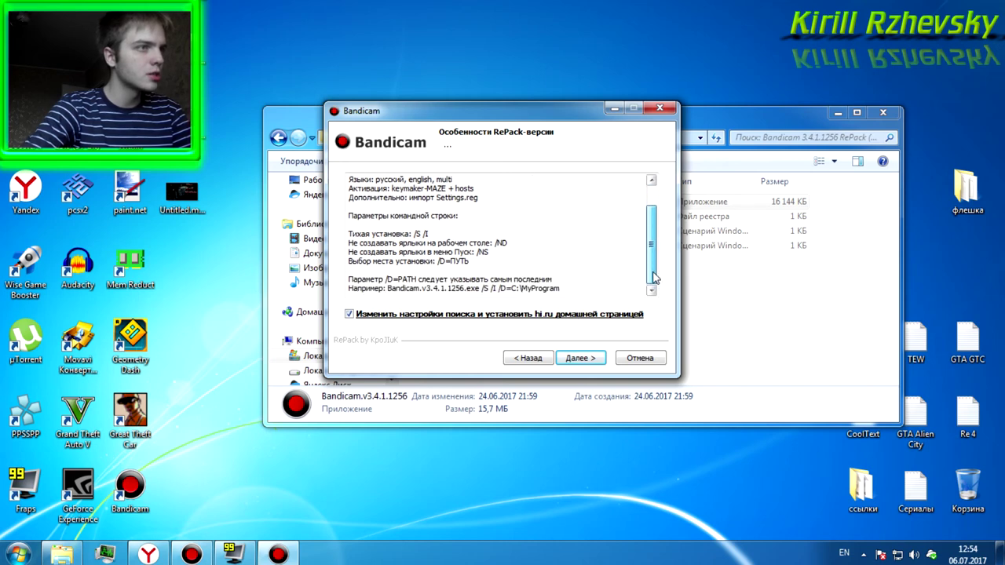
pyautogui.click(350, 314)
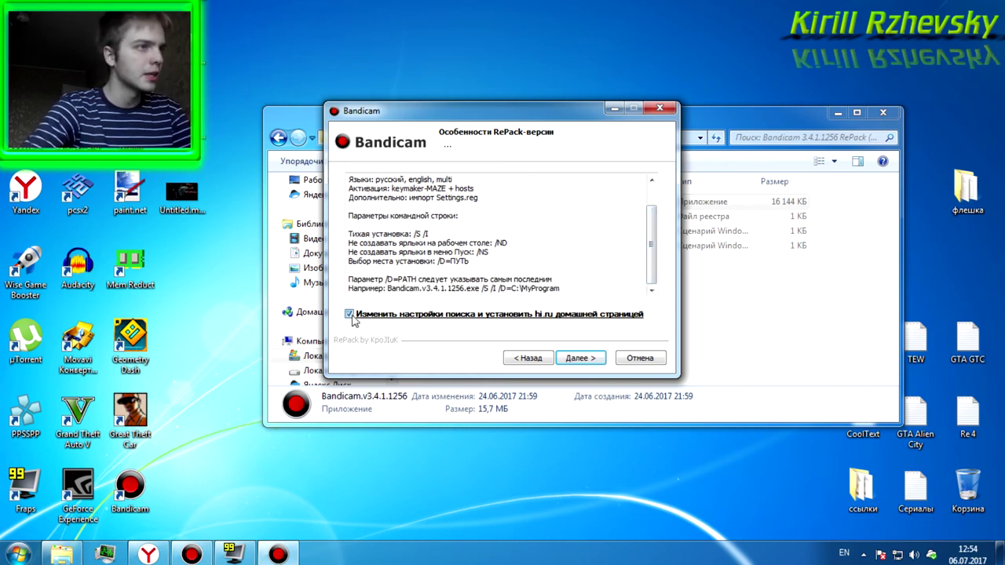
pyautogui.click(590, 359)
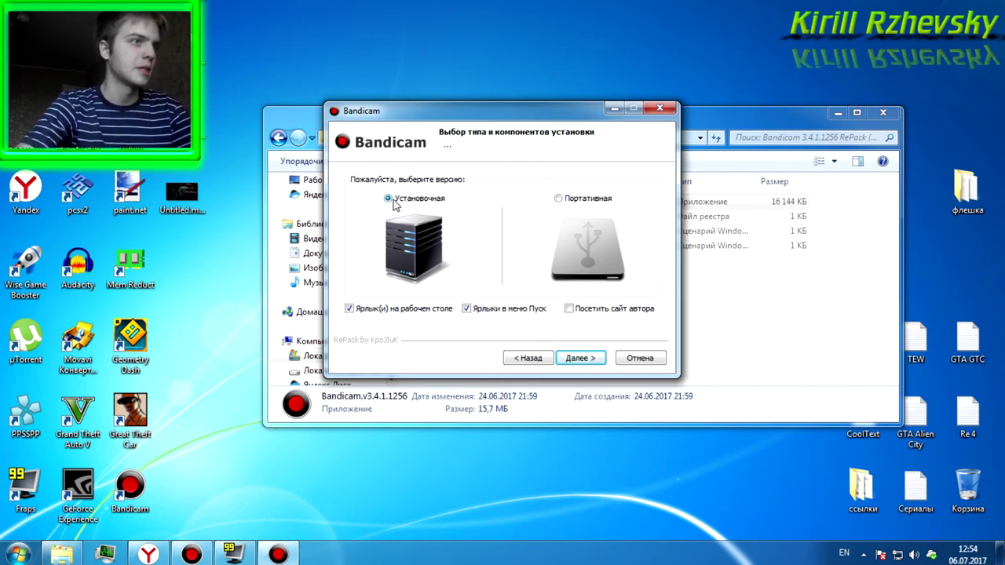
pyautogui.click(581, 358)
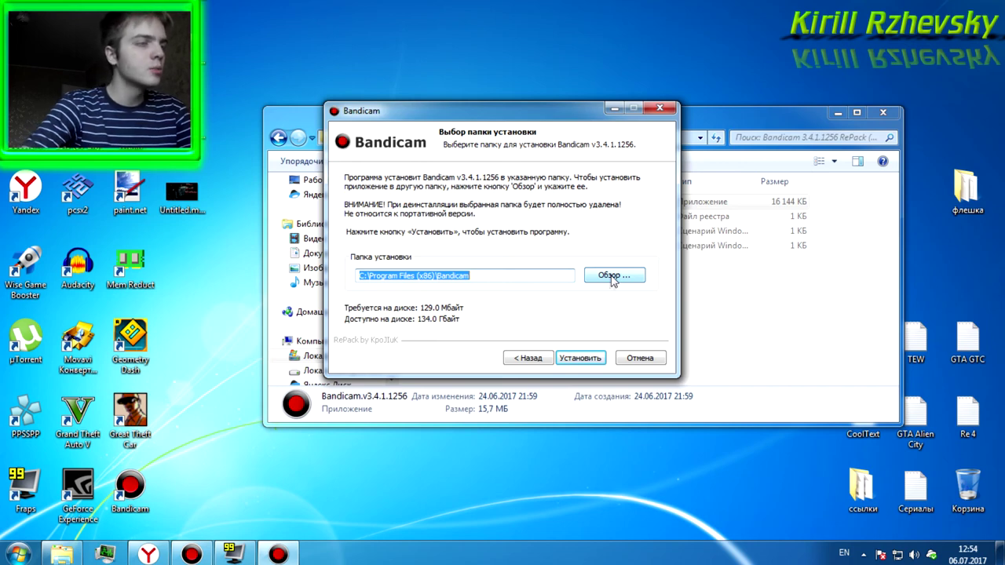
# Go back through the installer pages, cancel the Bandicam installation and close the installer's folder.
pyautogui.click(531, 360)
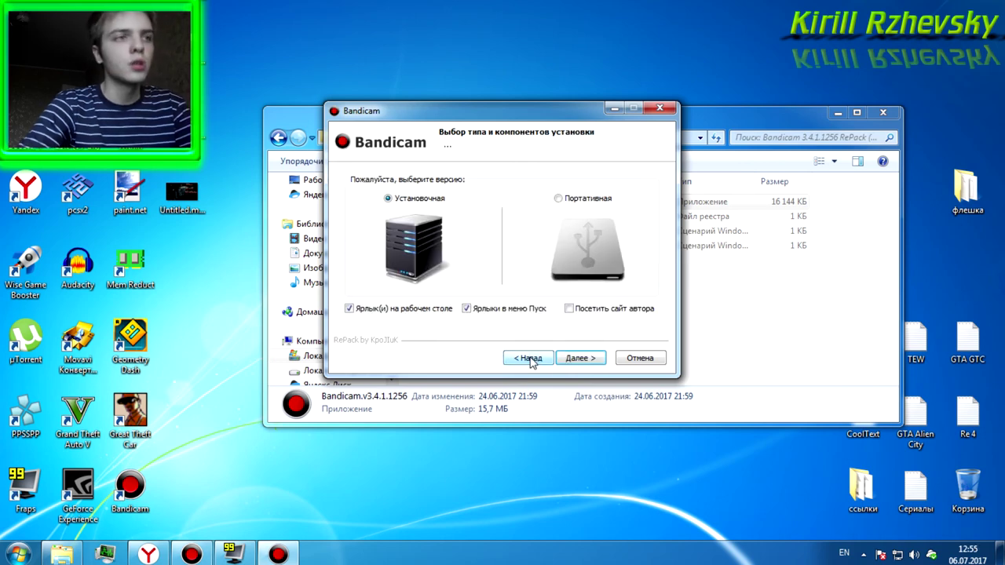
pyautogui.click(531, 360)
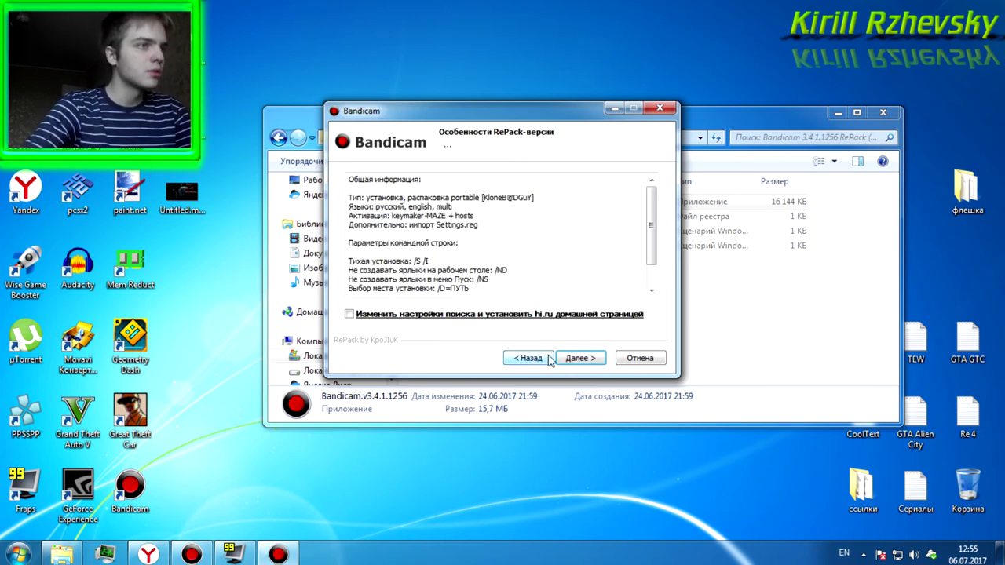
pyautogui.click(642, 363)
pyautogui.click(578, 300)
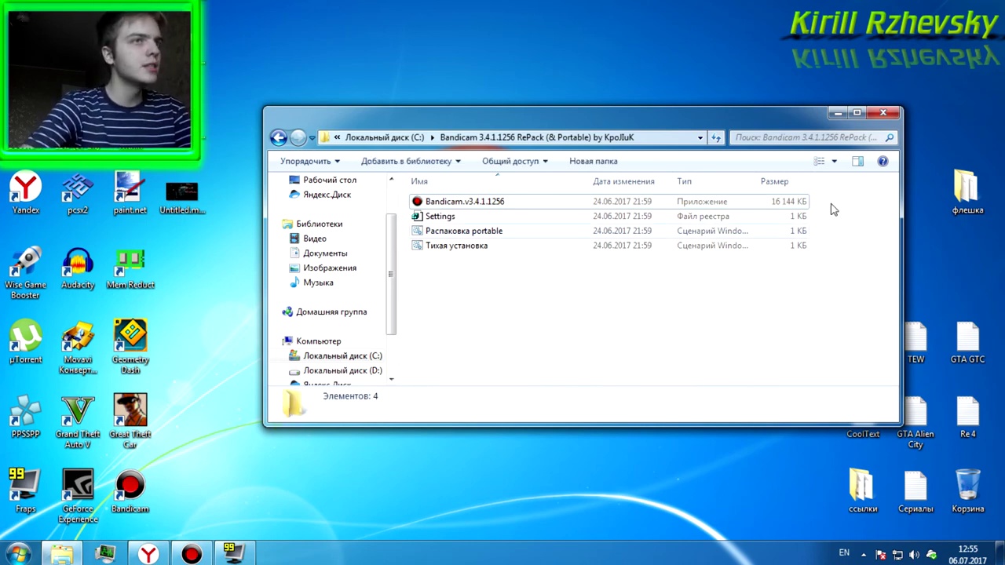
pyautogui.click(881, 116)
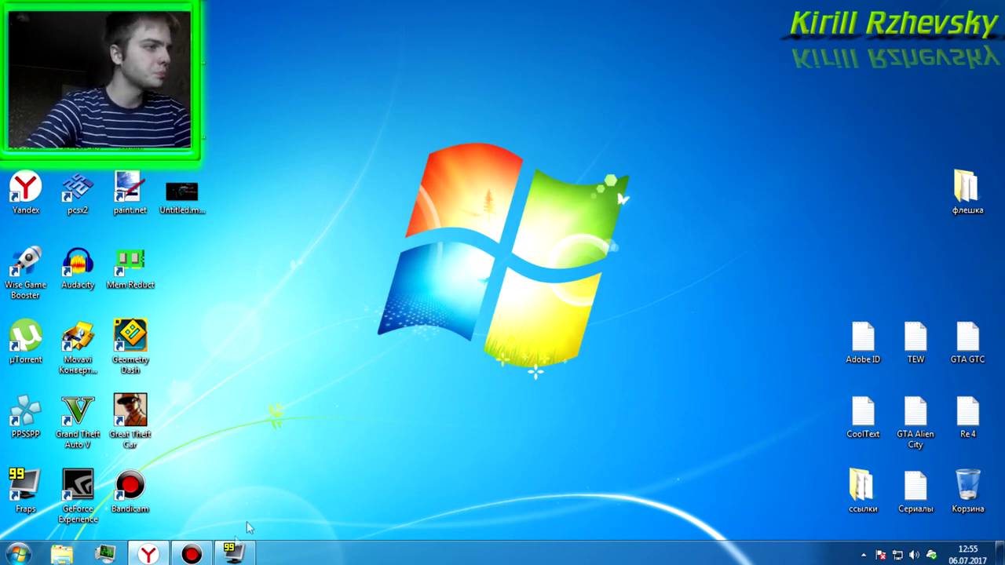
# Switch to the running Bandicam program and change its recording mode from game to screen recording.
pyautogui.moveTo(226, 558)
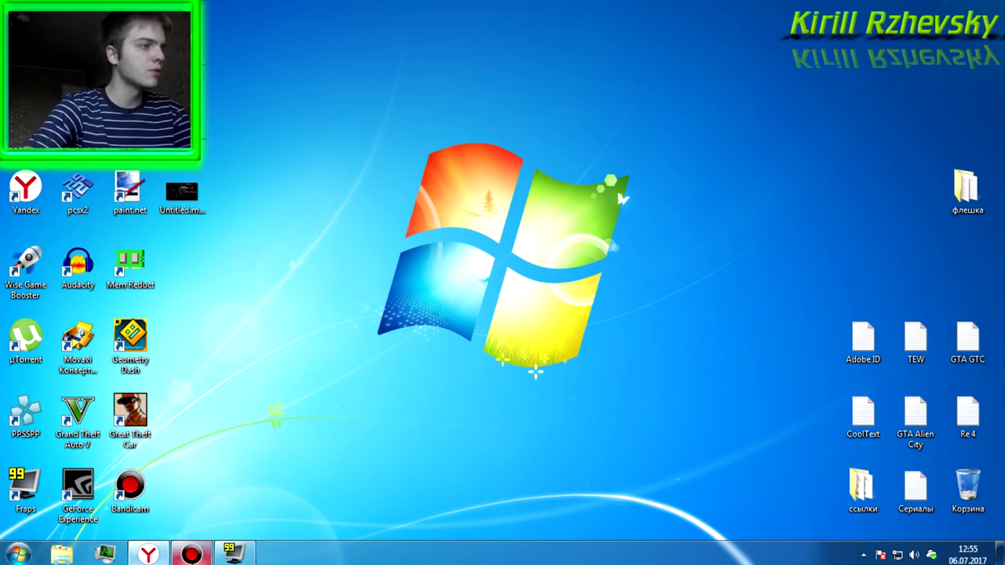
pyautogui.click(190, 555)
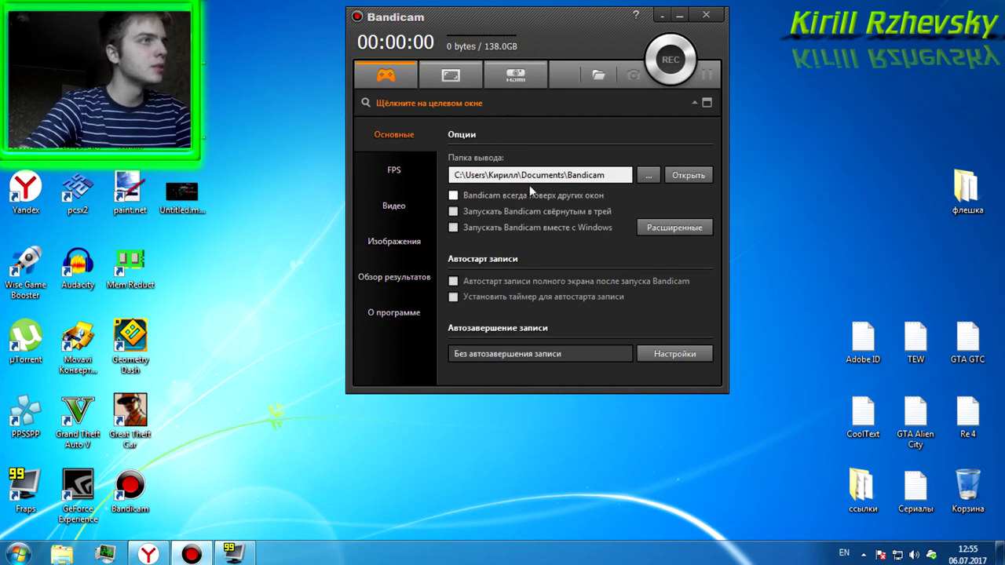
pyautogui.moveTo(530, 20); pyautogui.dragTo(527, 49)
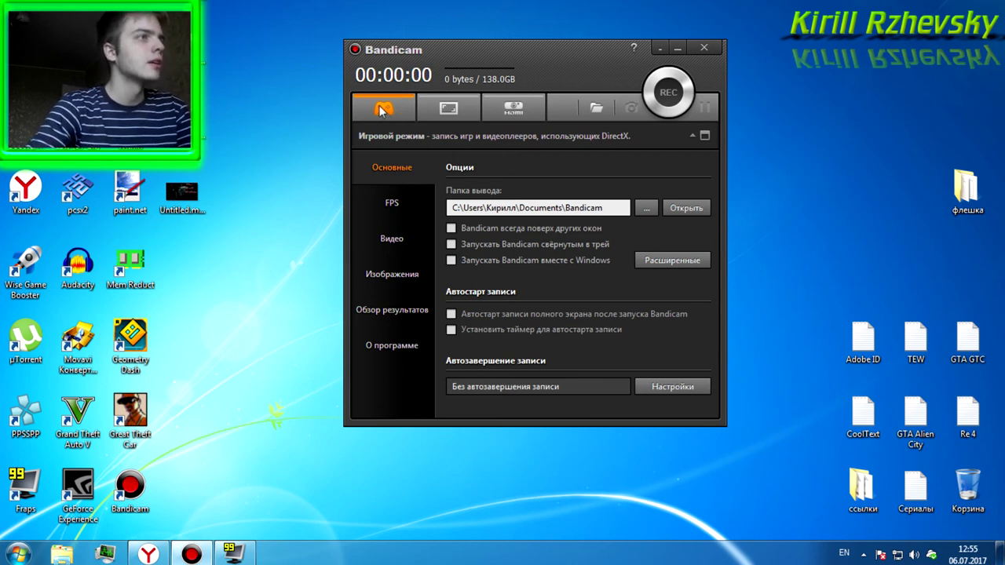
pyautogui.click(384, 111)
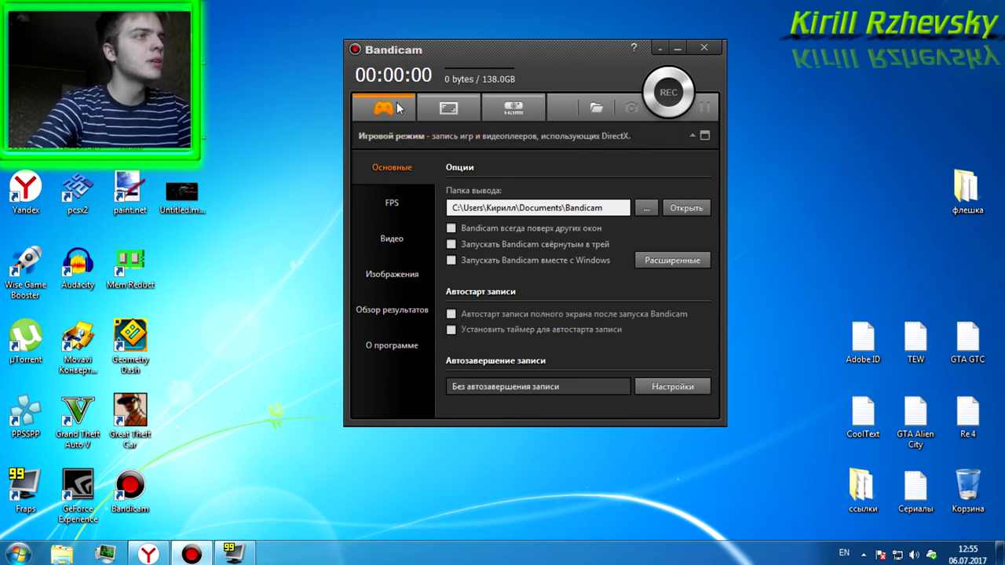
pyautogui.click(449, 111)
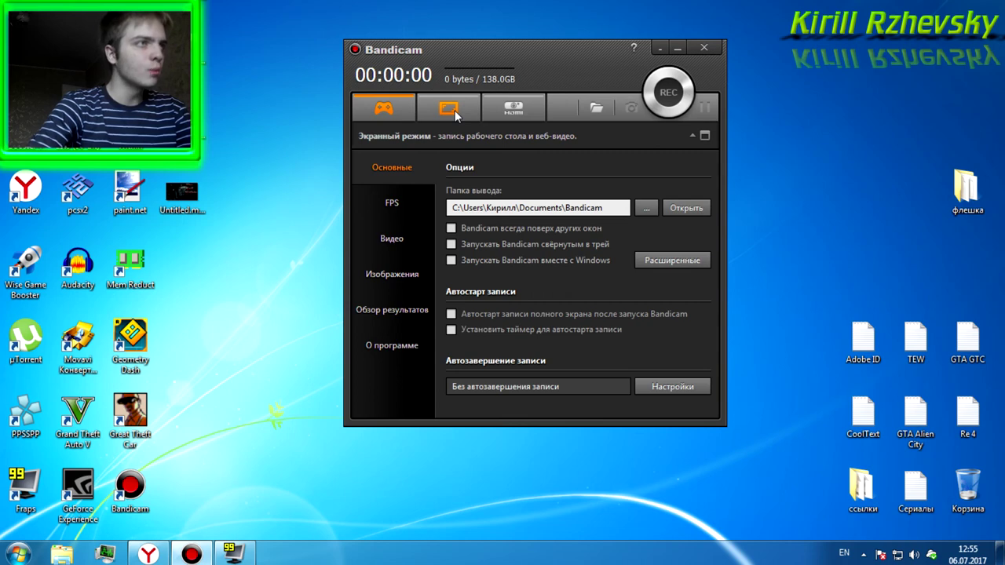
pyautogui.click(449, 112)
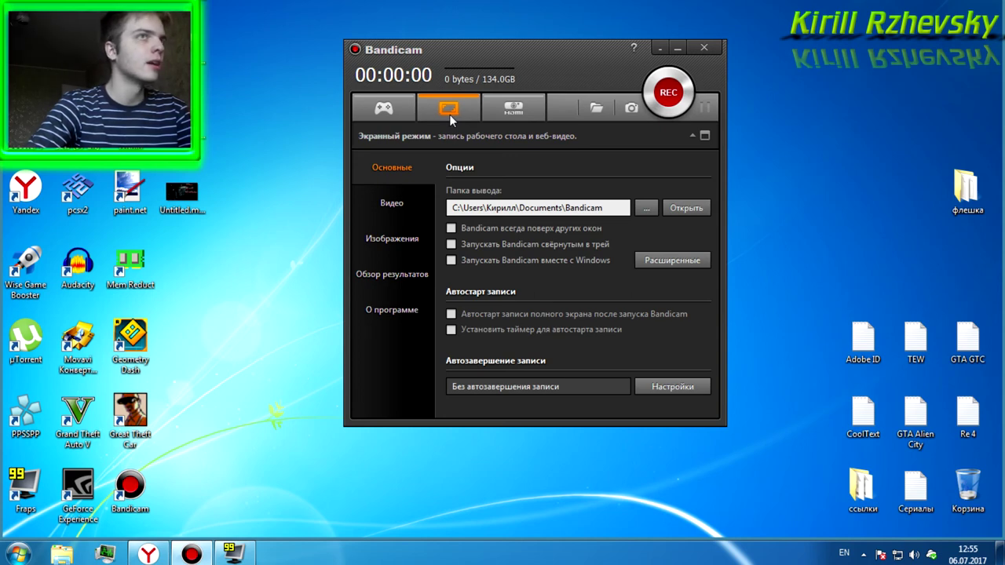
pyautogui.click(449, 116)
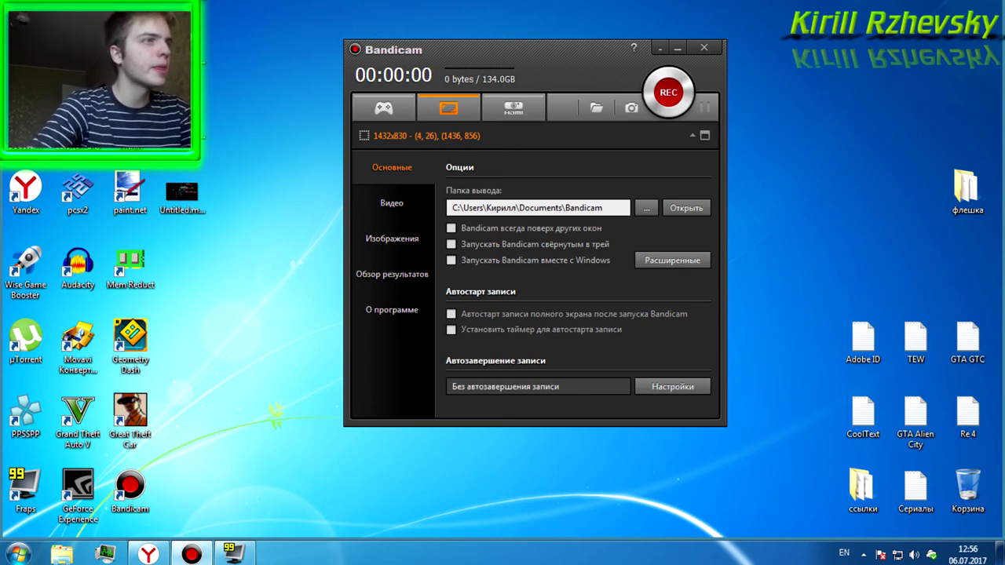
# Try to select a capture device in the webcam and HDMI recording mode, and close the device preview.
pyautogui.click(519, 109)
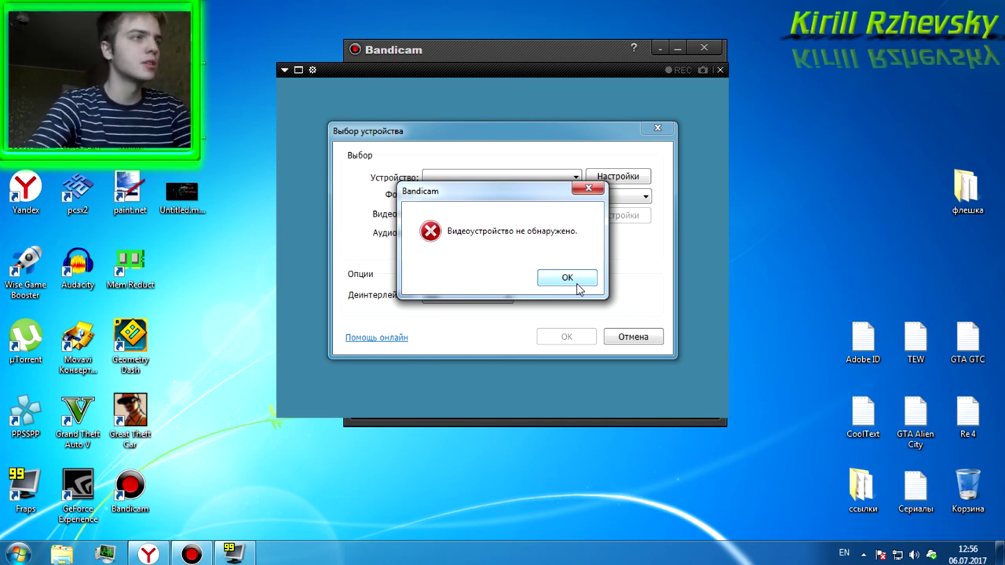
pyautogui.click(588, 190)
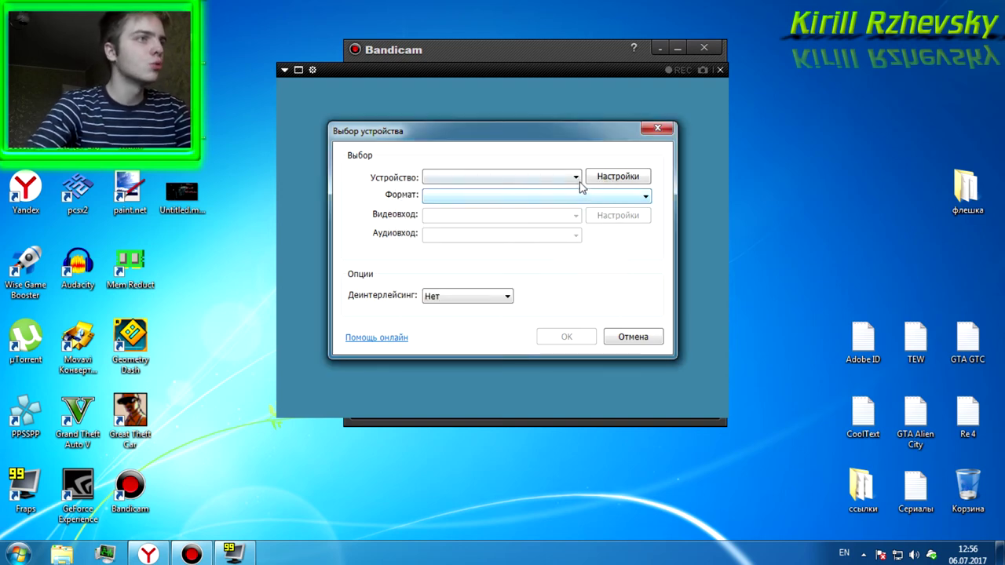
pyautogui.click(575, 177)
pyautogui.click(574, 179)
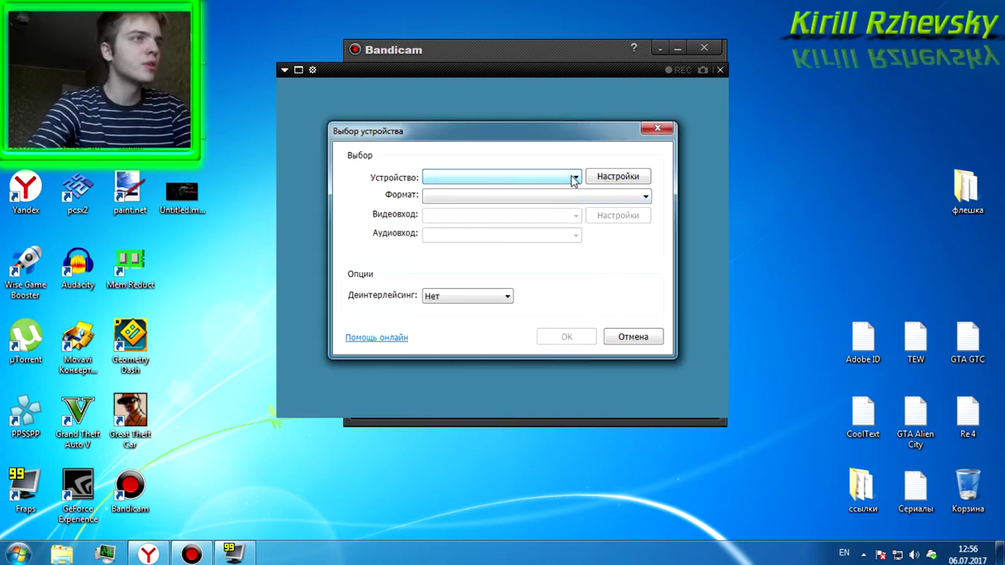
pyautogui.click(625, 180)
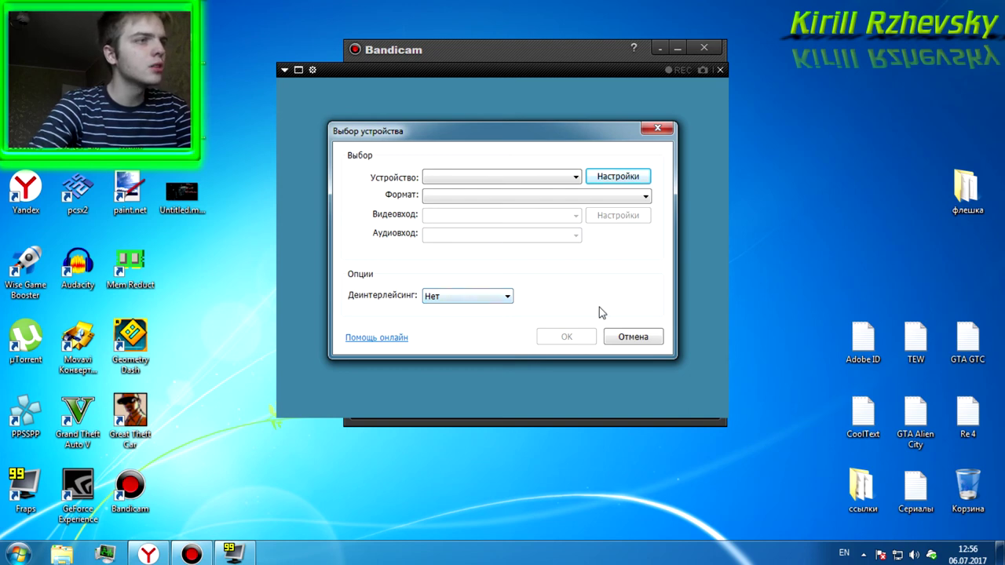
pyautogui.click(640, 341)
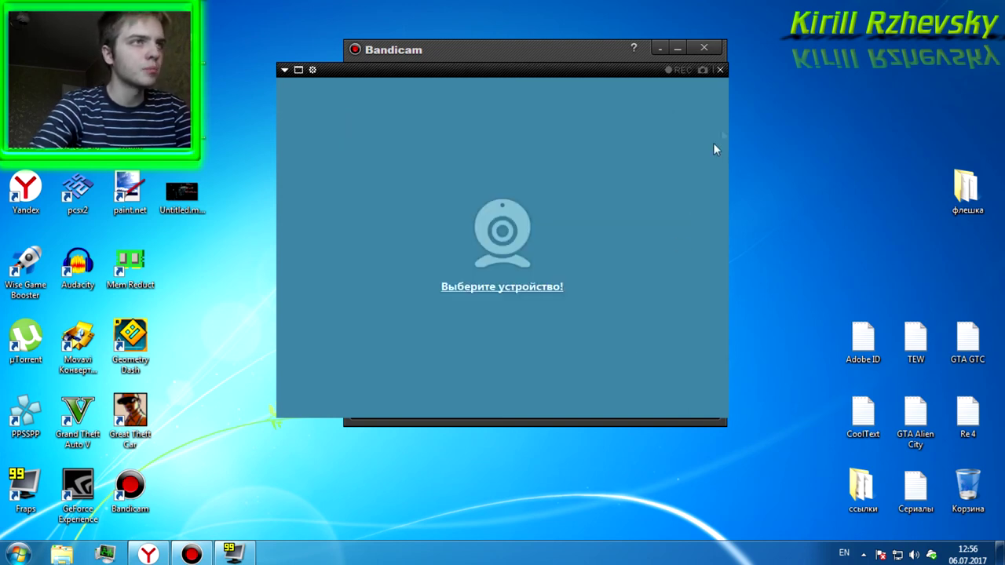
pyautogui.click(720, 71)
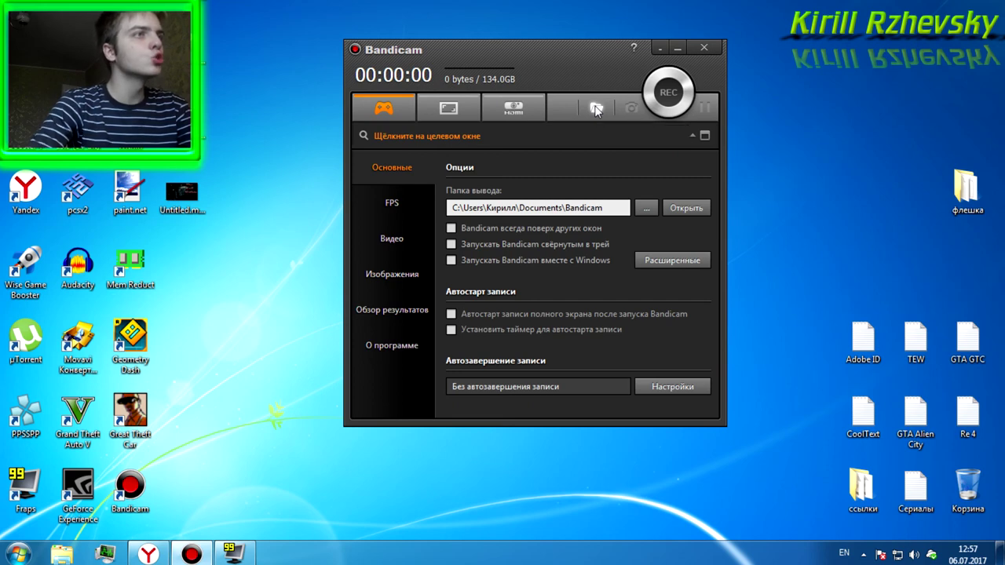
# Open the recordings' output folder to view its contents, and close it again.
pyautogui.click(595, 109)
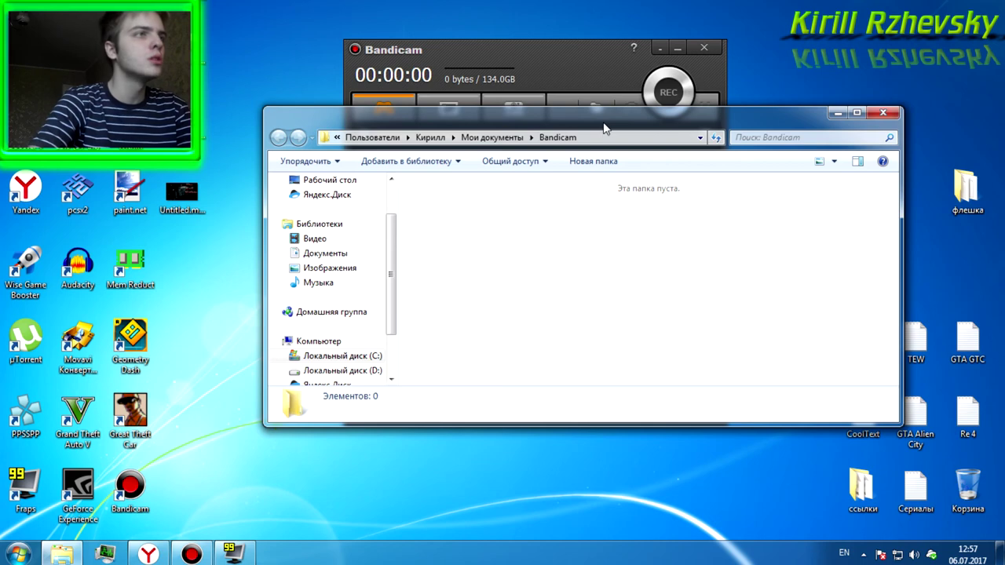
pyautogui.click(885, 114)
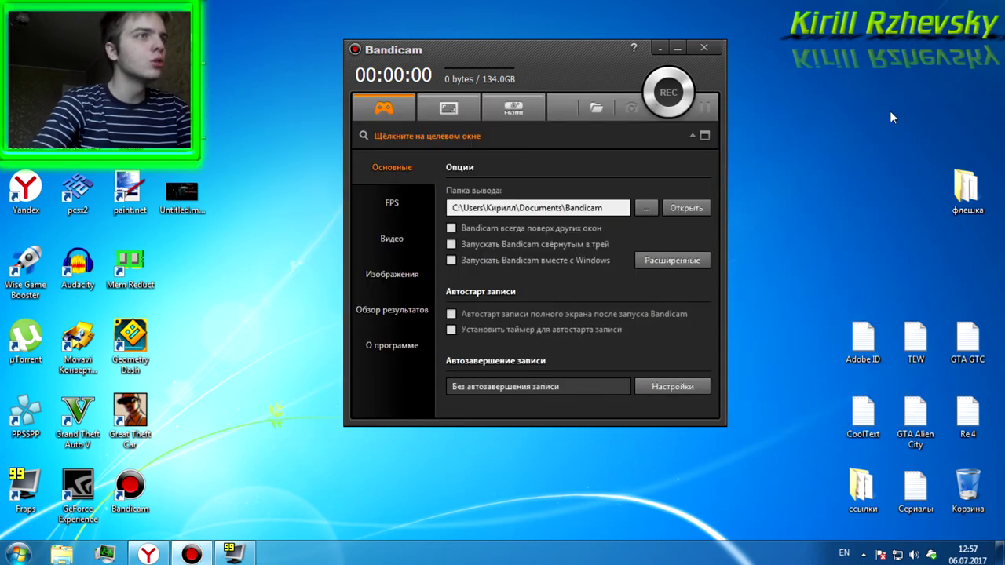
# Switch the recording mode to screen recording for capturing the desktop and web video.
pyautogui.click(673, 94)
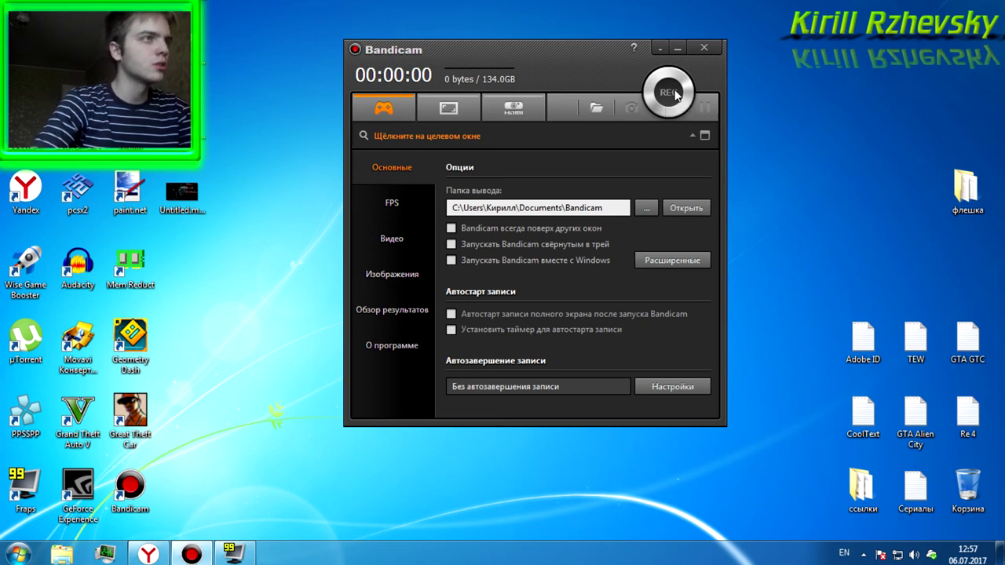
pyautogui.click(462, 115)
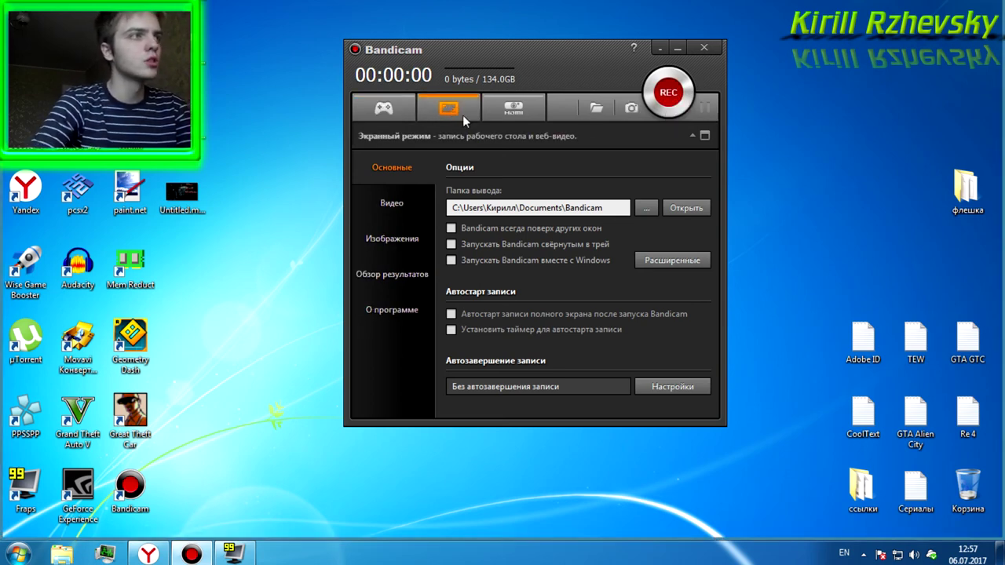
pyautogui.click(672, 95)
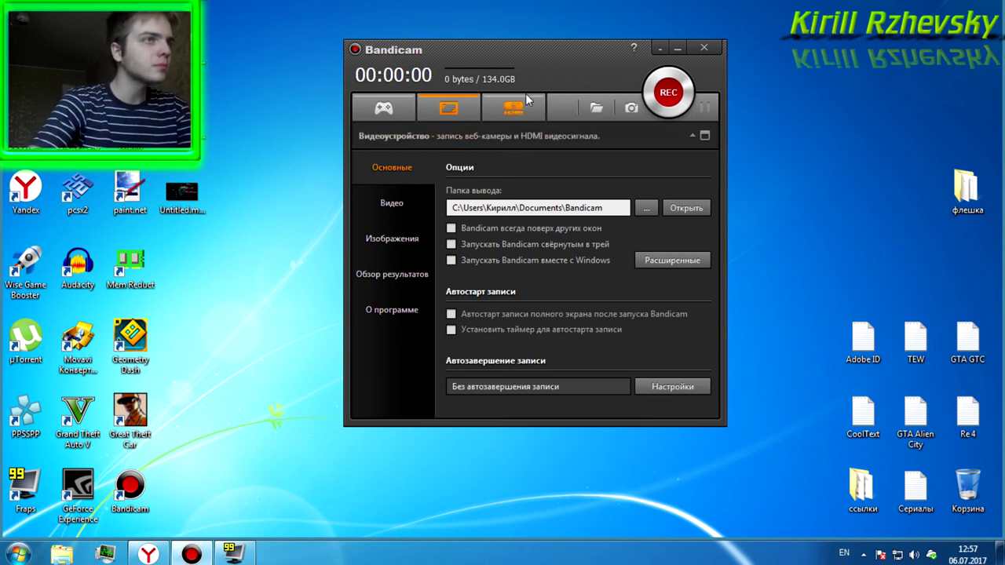
# Switch the recording mode to game recording and view the folder chooser for the output location without picking another folder.
pyautogui.click(401, 103)
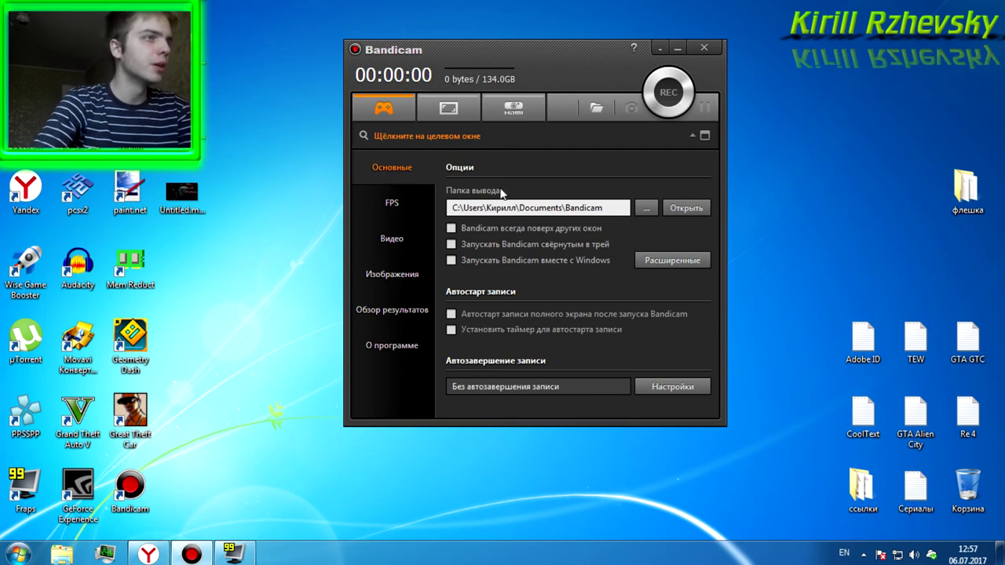
pyautogui.click(646, 207)
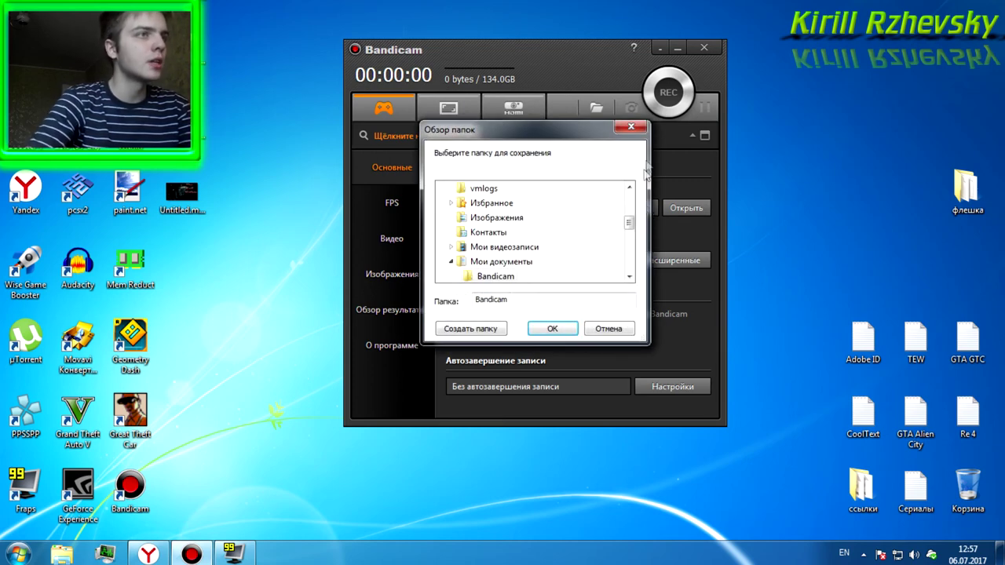
pyautogui.moveTo(628, 226); pyautogui.dragTo(629, 196)
pyautogui.click(631, 127)
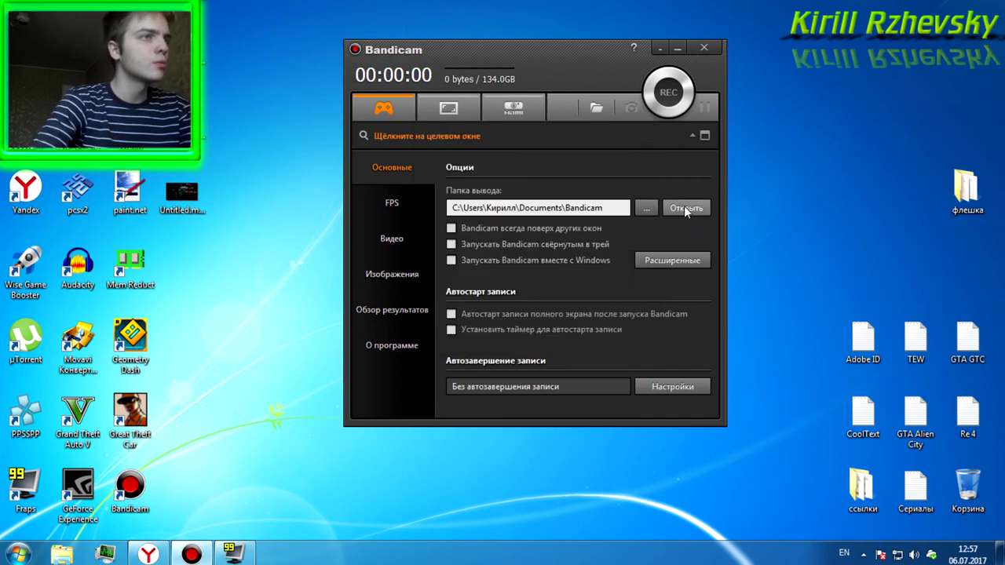
# View the contents of the Bandicam output folder twice, closing the folder window each time.
pyautogui.click(684, 207)
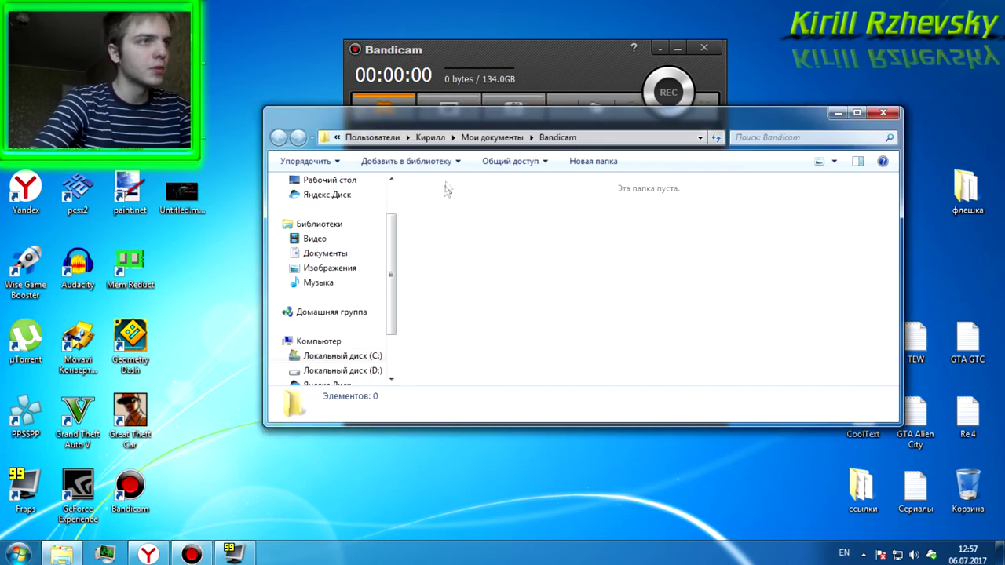
pyautogui.click(883, 113)
pyautogui.click(597, 107)
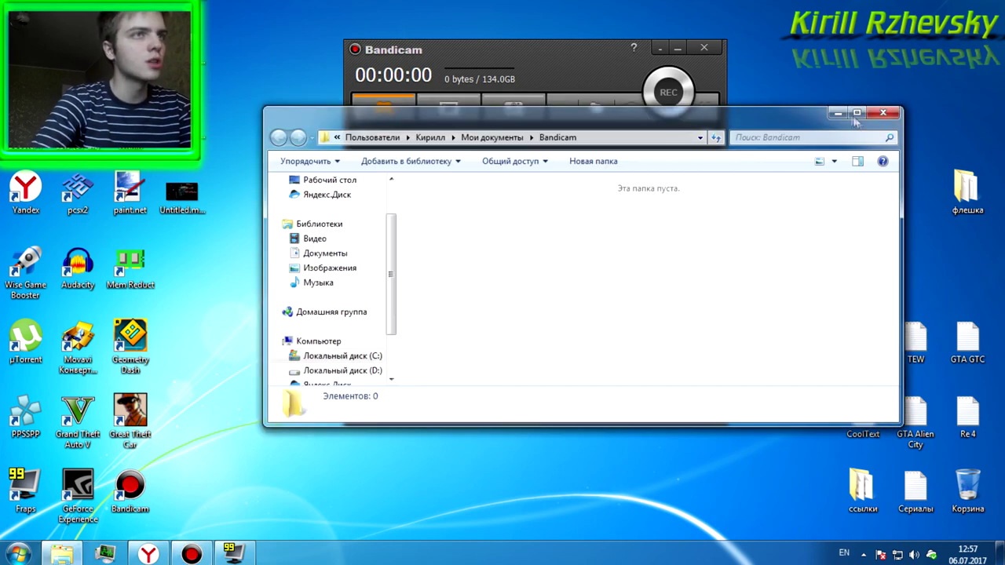
pyautogui.click(896, 114)
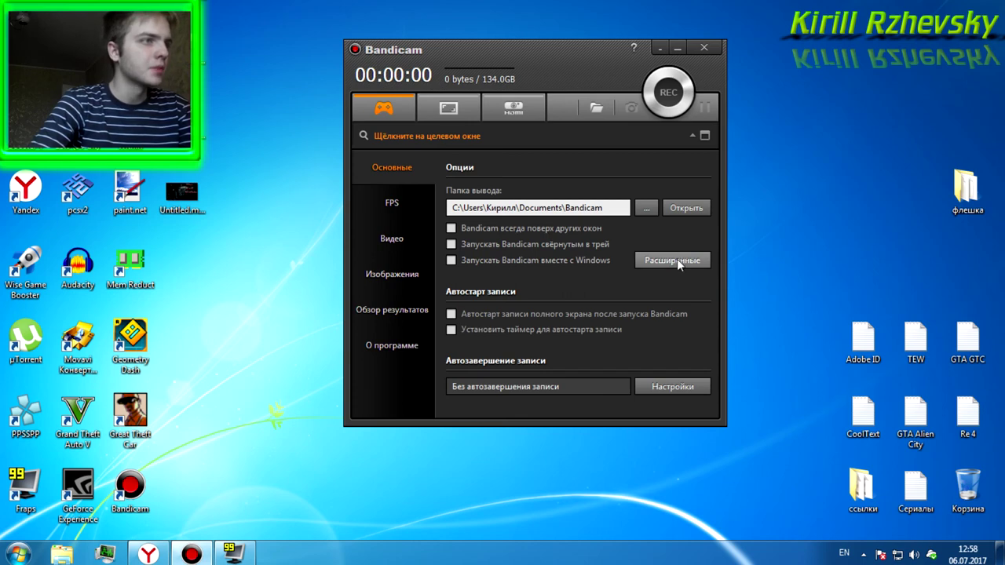
# Try the full-screen recording autostart option, turn it off again, and view the timer recording settings without applying them.
pyautogui.click(451, 315)
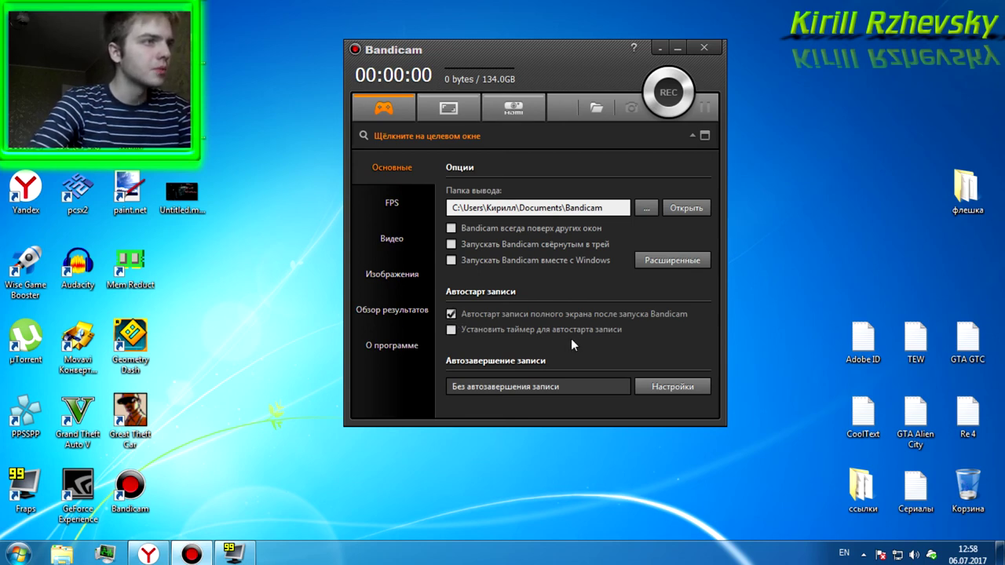
pyautogui.click(452, 314)
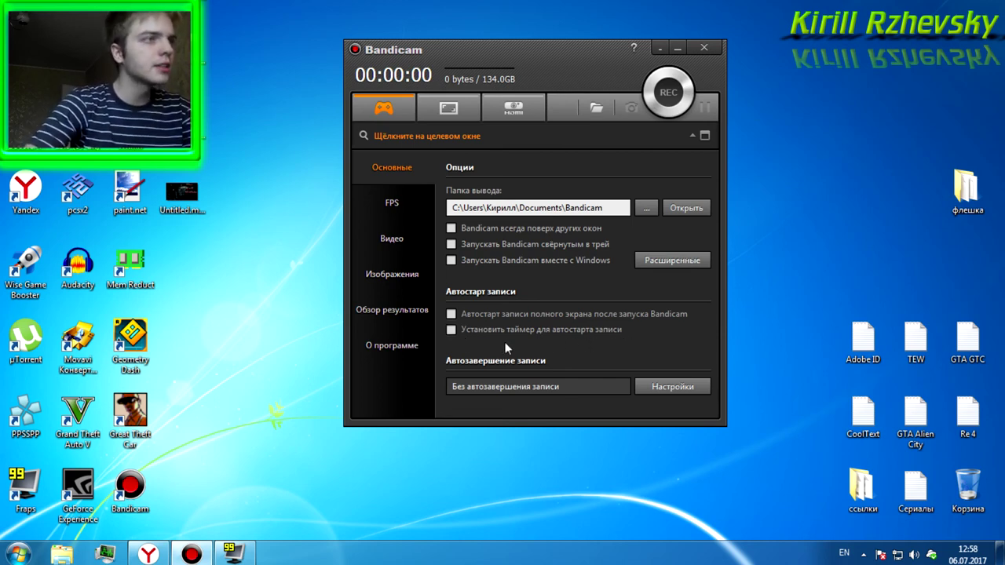
pyautogui.click(451, 330)
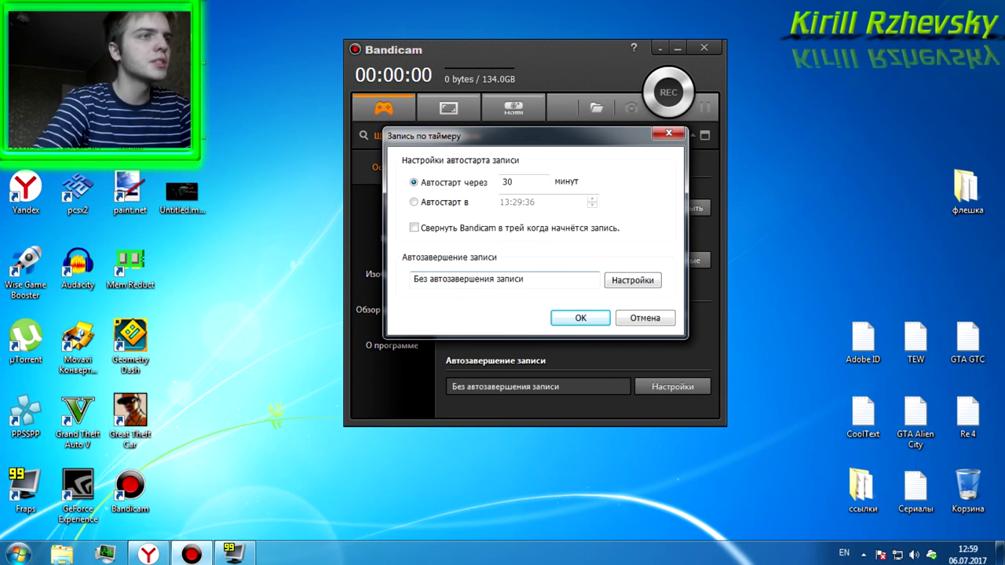
pyautogui.click(644, 318)
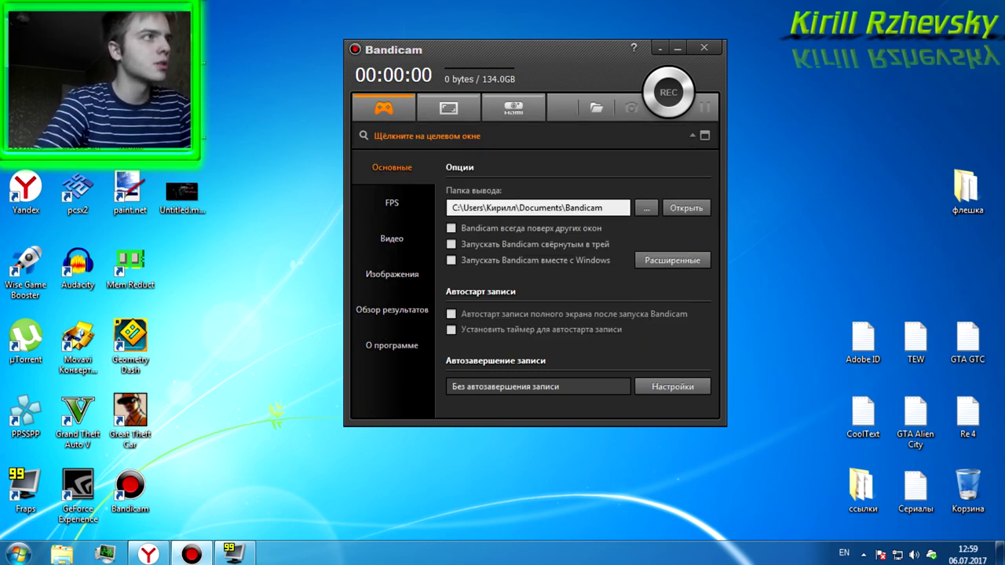
# Check the free space on the computer's local drives in Windows Explorer, and close the window.
pyautogui.press('super+e')
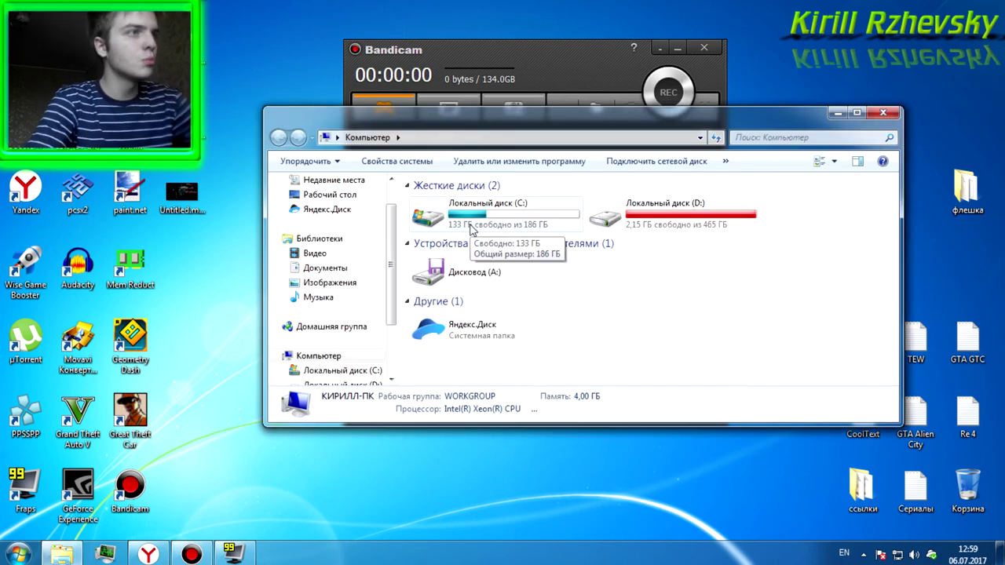
pyautogui.click(884, 113)
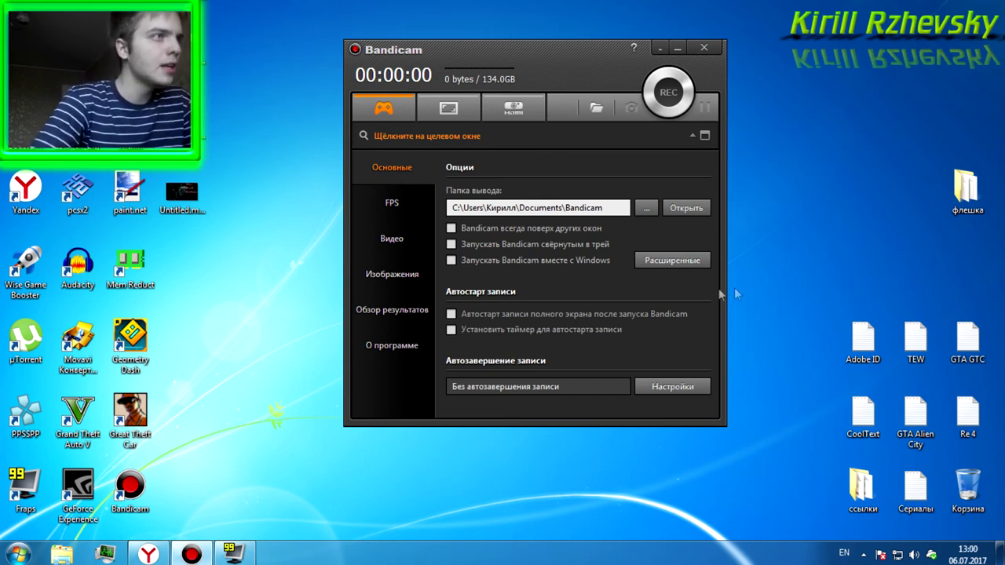
# Open the advanced parameters and review the general, output, capture and language options.
pyautogui.click(675, 268)
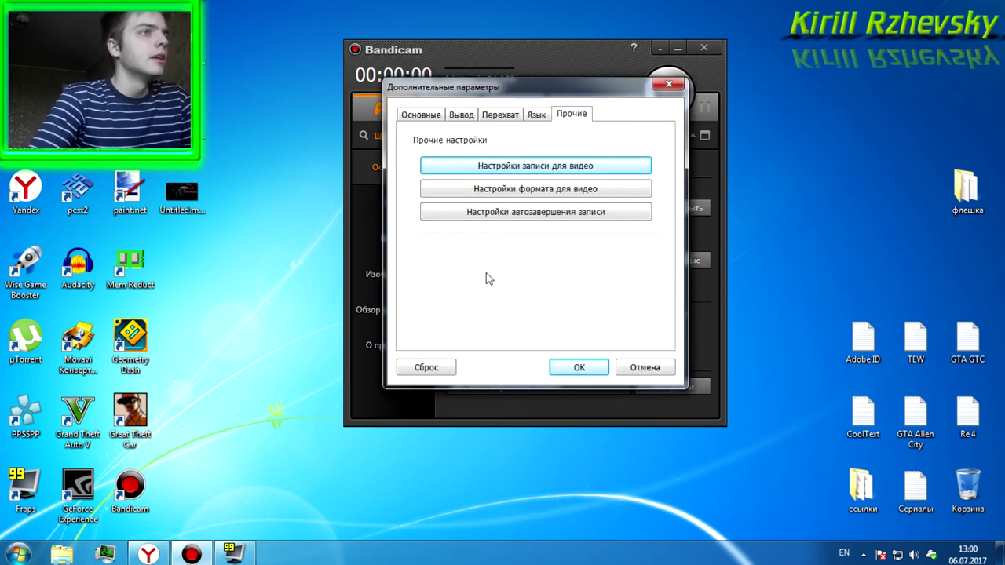
pyautogui.click(421, 115)
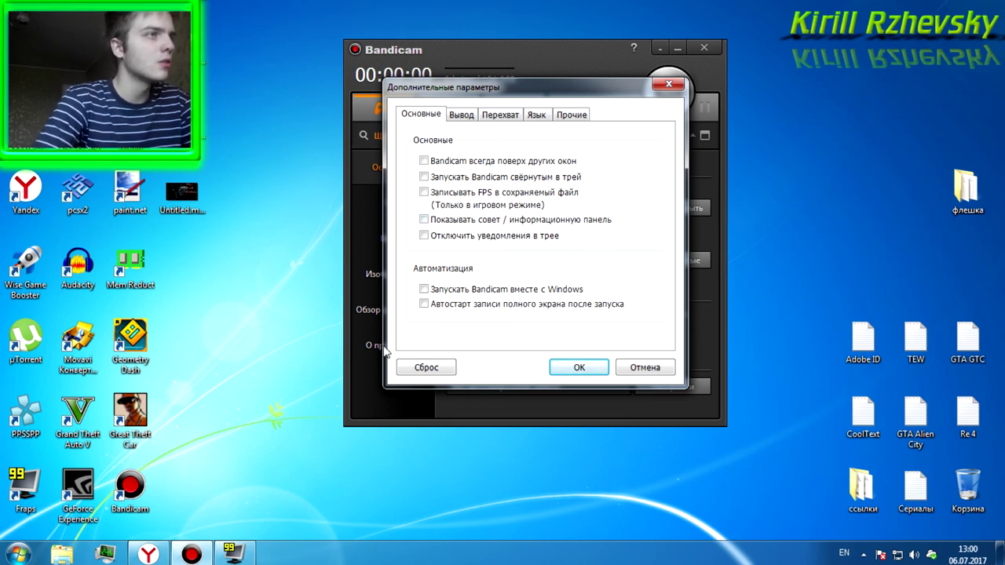
pyautogui.click(462, 119)
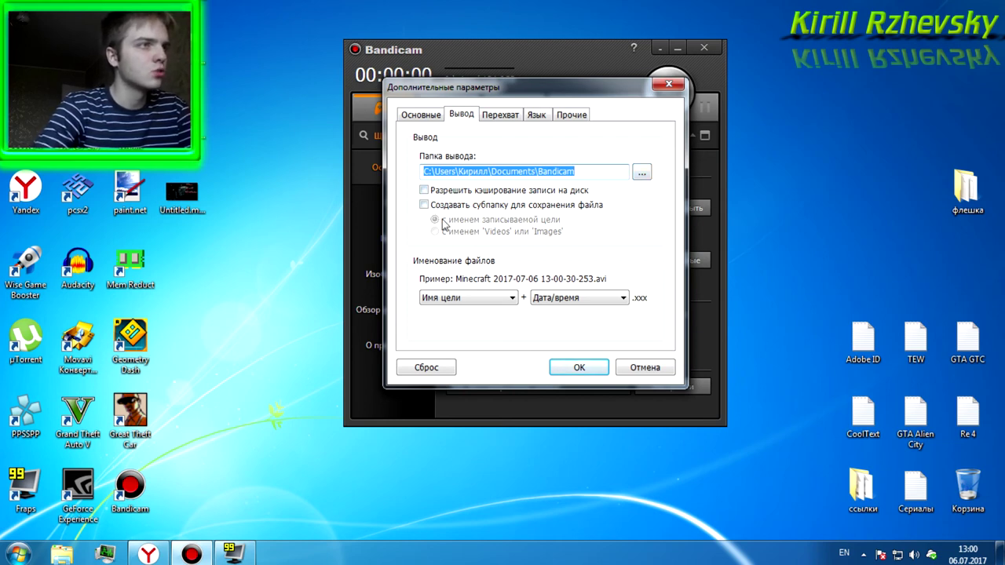
pyautogui.click(500, 115)
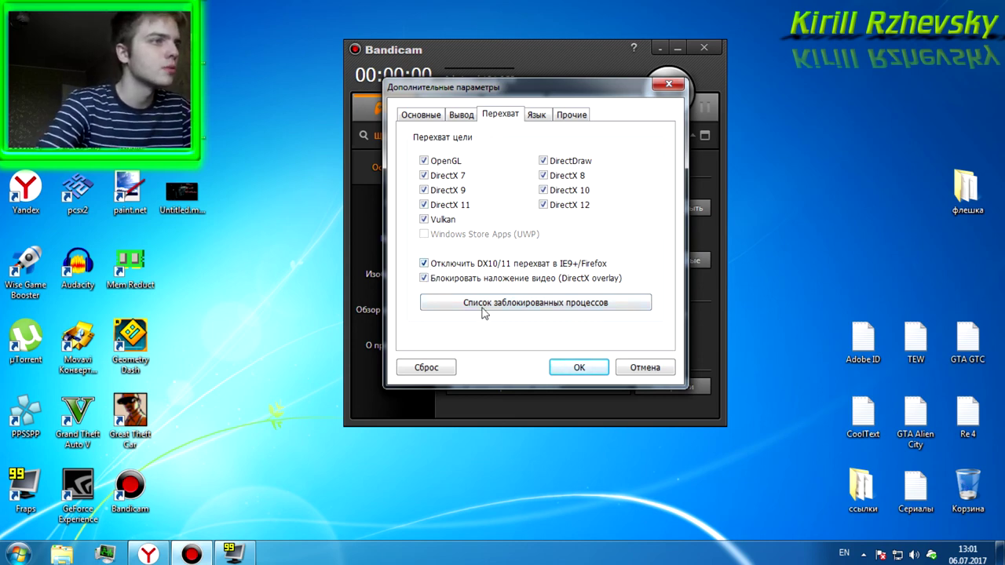
pyautogui.click(538, 118)
pyautogui.click(556, 163)
pyautogui.click(558, 164)
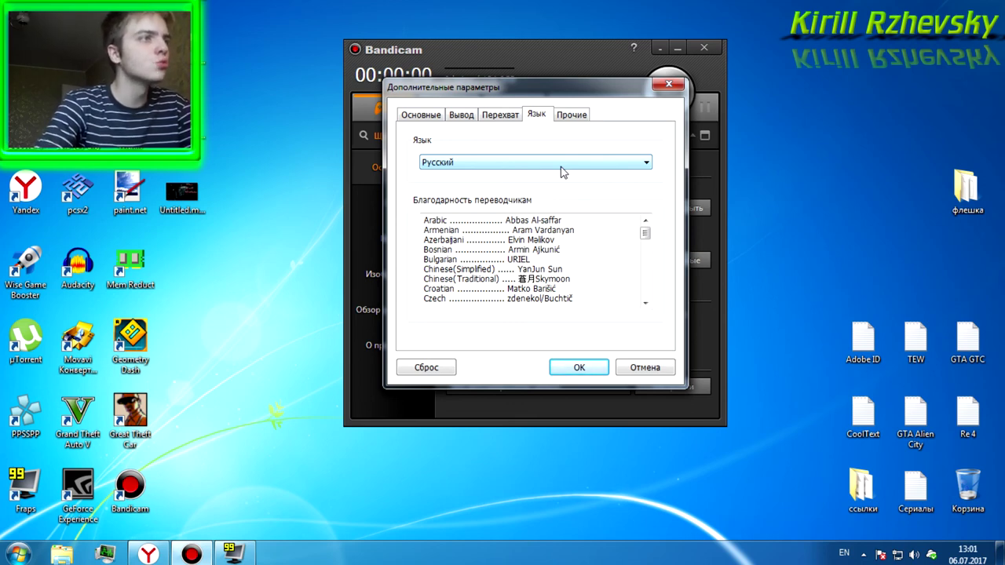
pyautogui.click(562, 171)
pyautogui.click(562, 166)
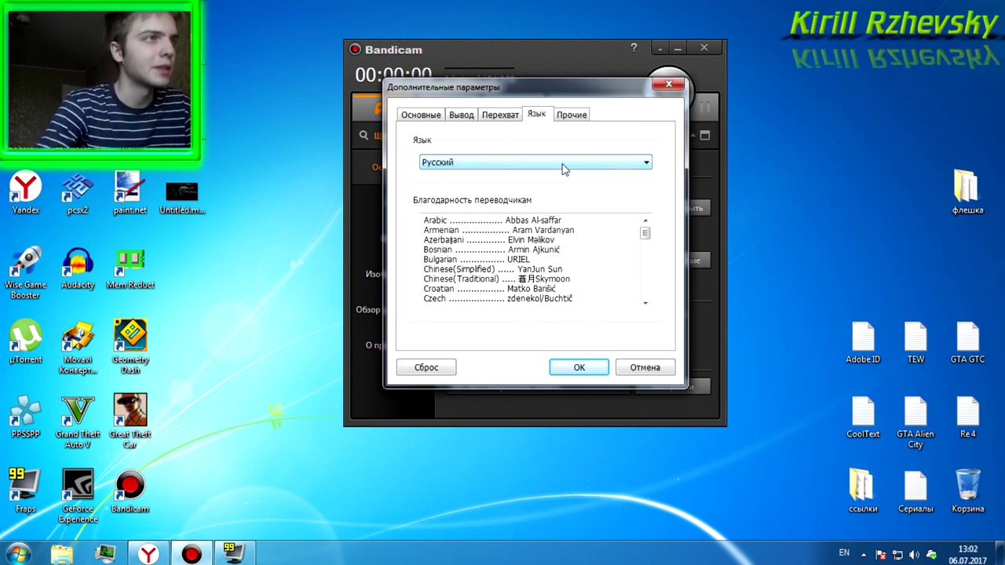
# Review the video recording settings for sound, webcam, logo, mouse effects and recording priority, and accept them unchanged.
pyautogui.click(571, 117)
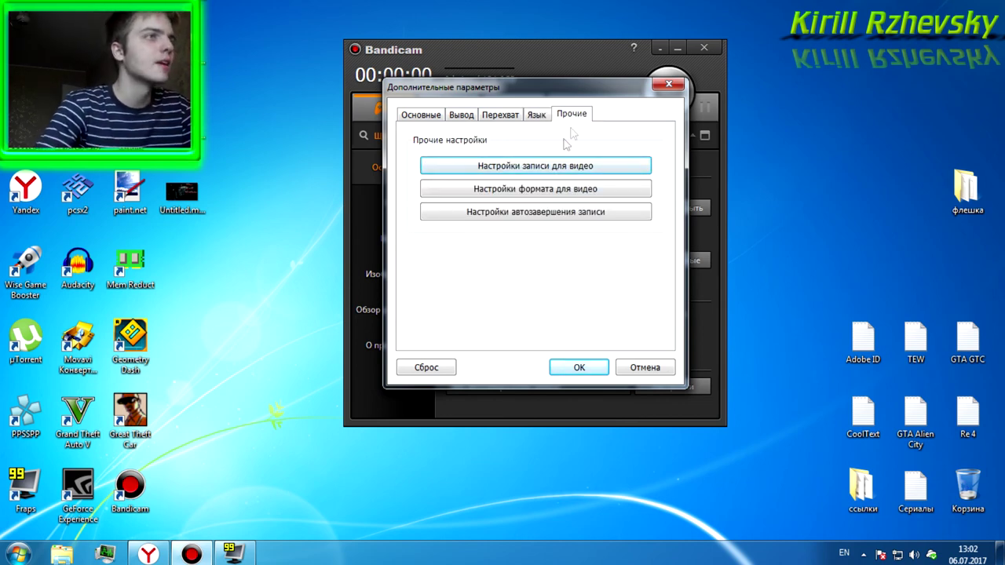
pyautogui.click(570, 172)
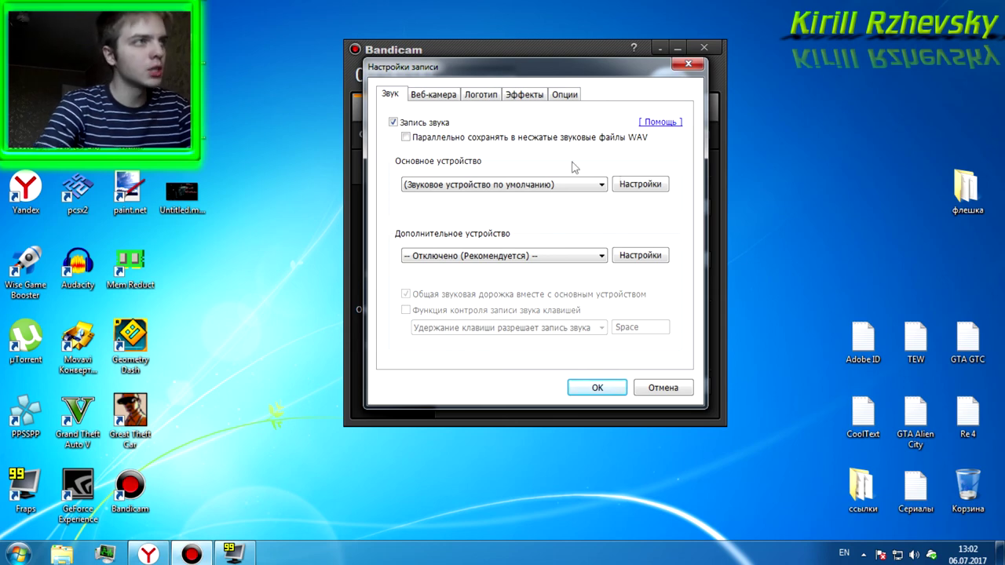
pyautogui.click(441, 96)
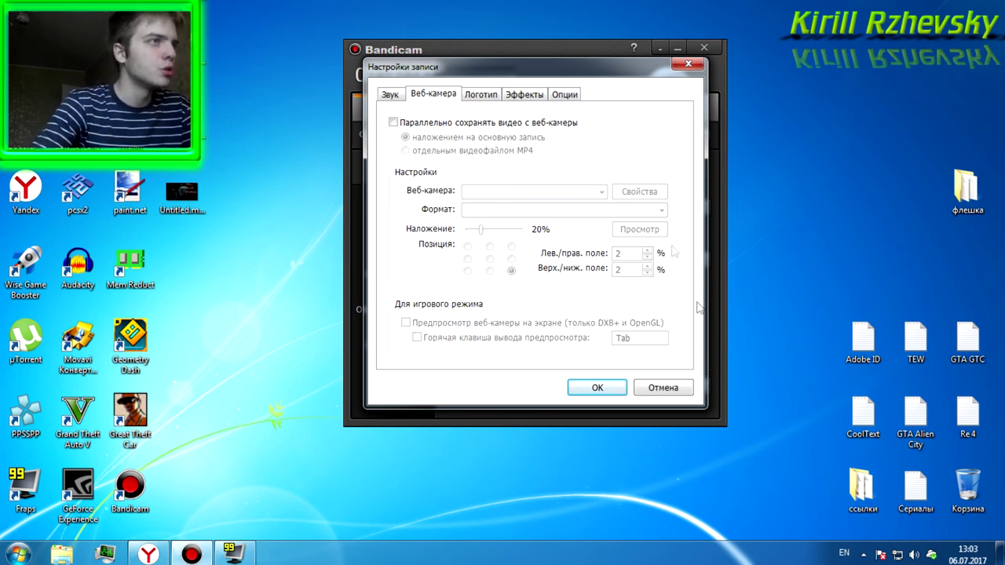
pyautogui.click(491, 97)
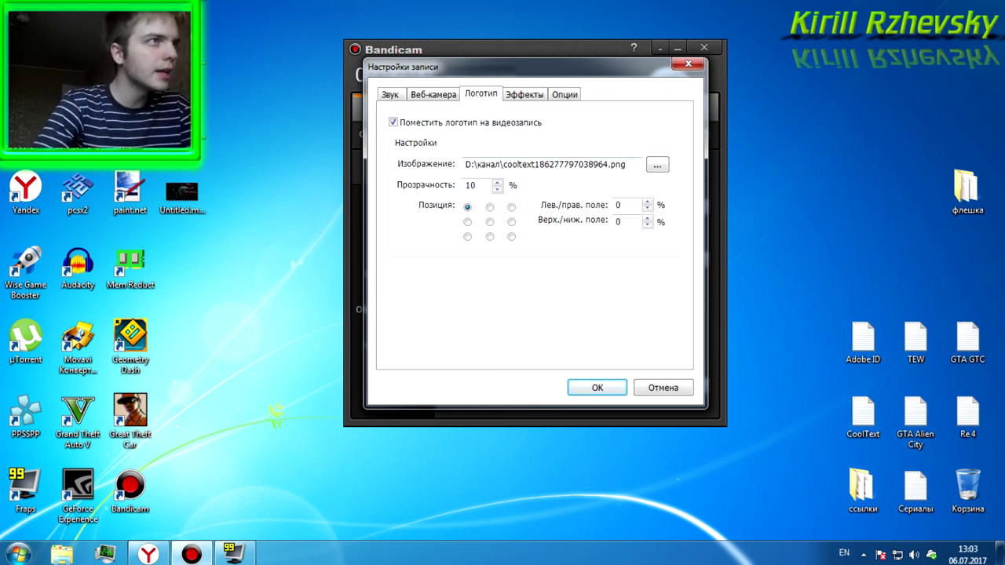
pyautogui.click(531, 94)
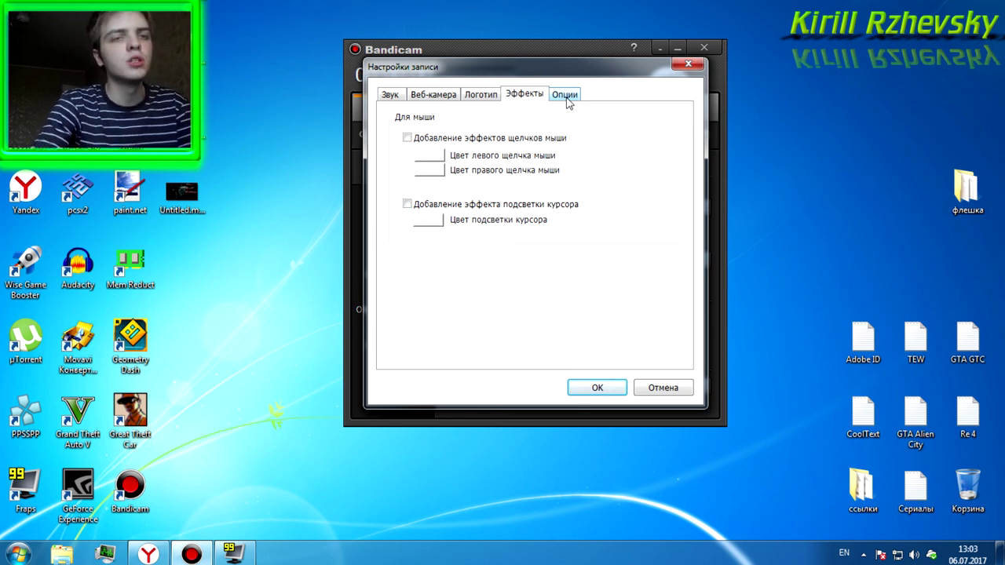
pyautogui.click(566, 98)
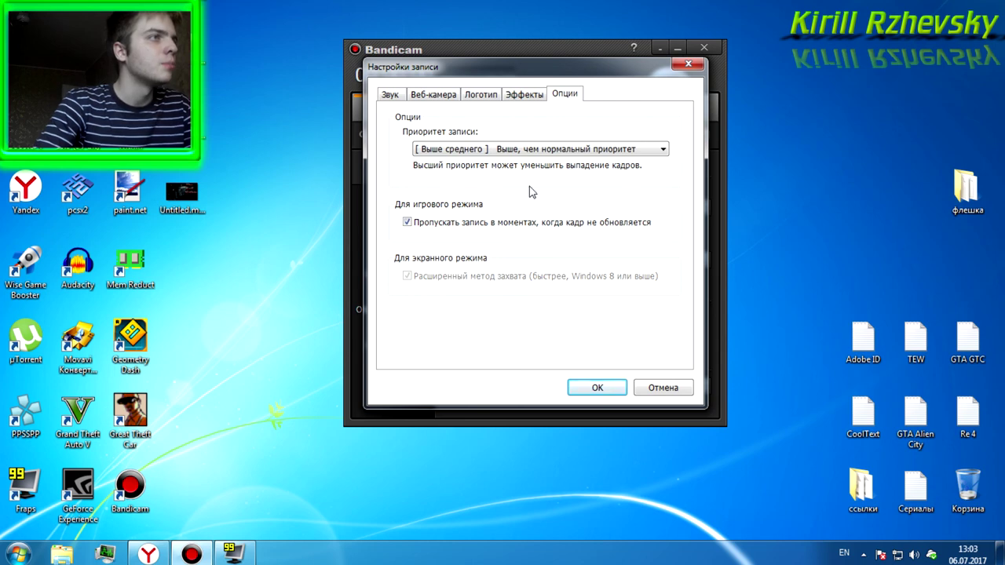
pyautogui.click(544, 150)
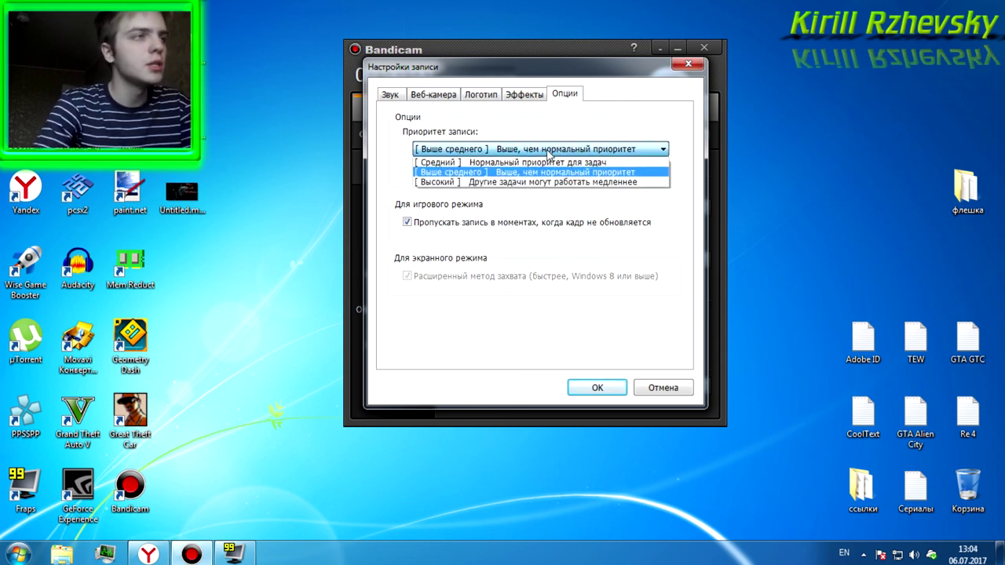
pyautogui.click(548, 151)
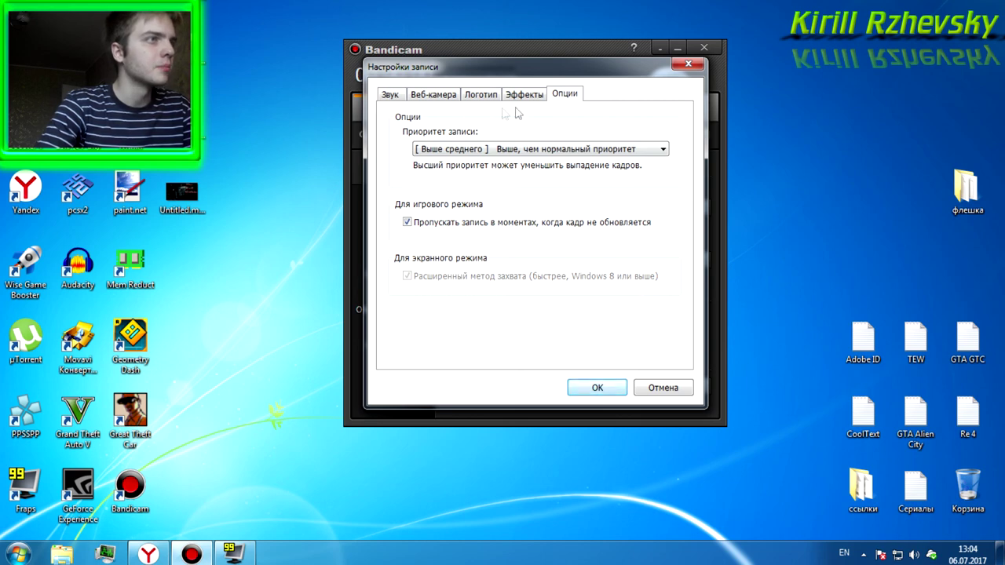
pyautogui.click(598, 387)
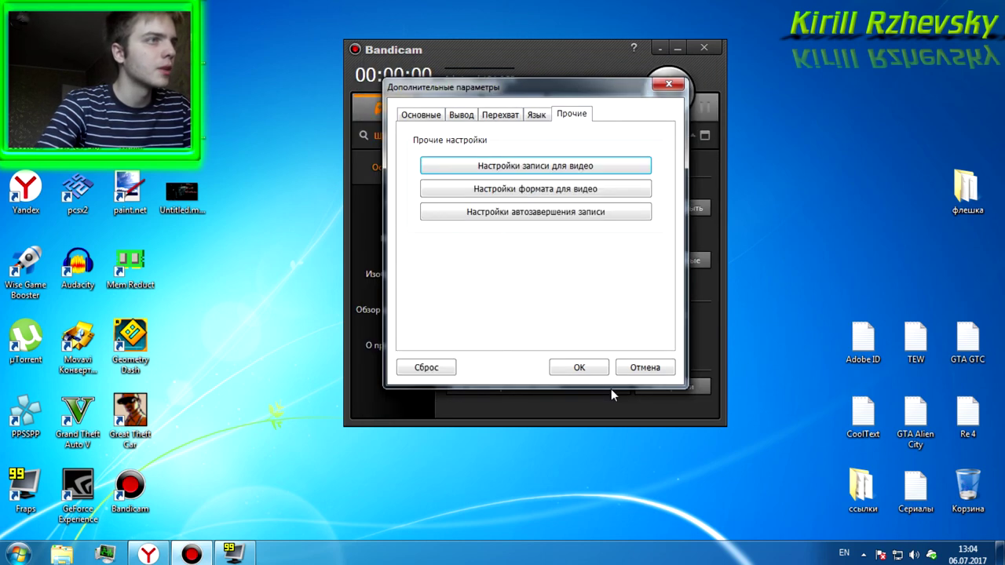
# Open the video format settings and view the available video sizes without choosing another one.
pyautogui.click(533, 194)
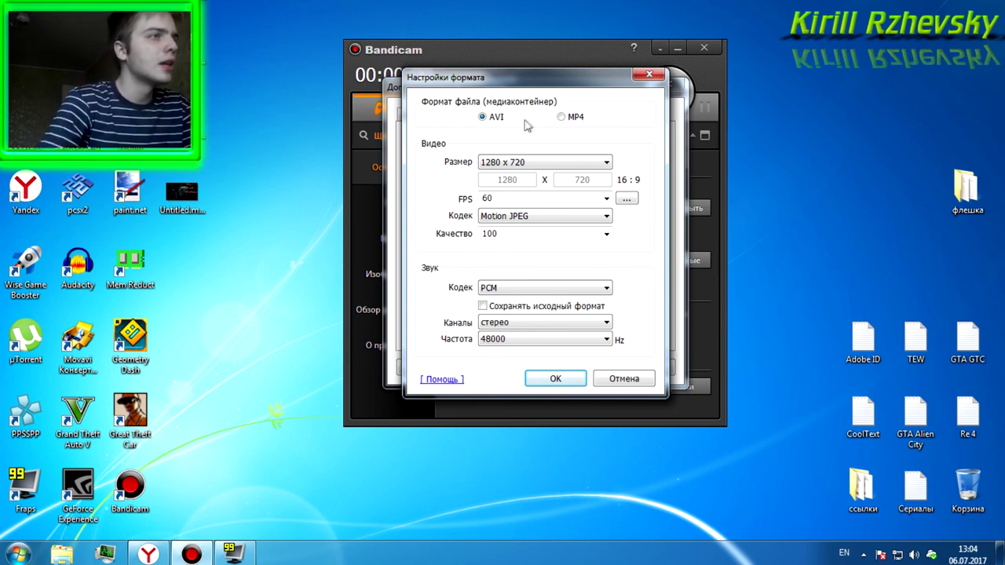
pyautogui.click(577, 164)
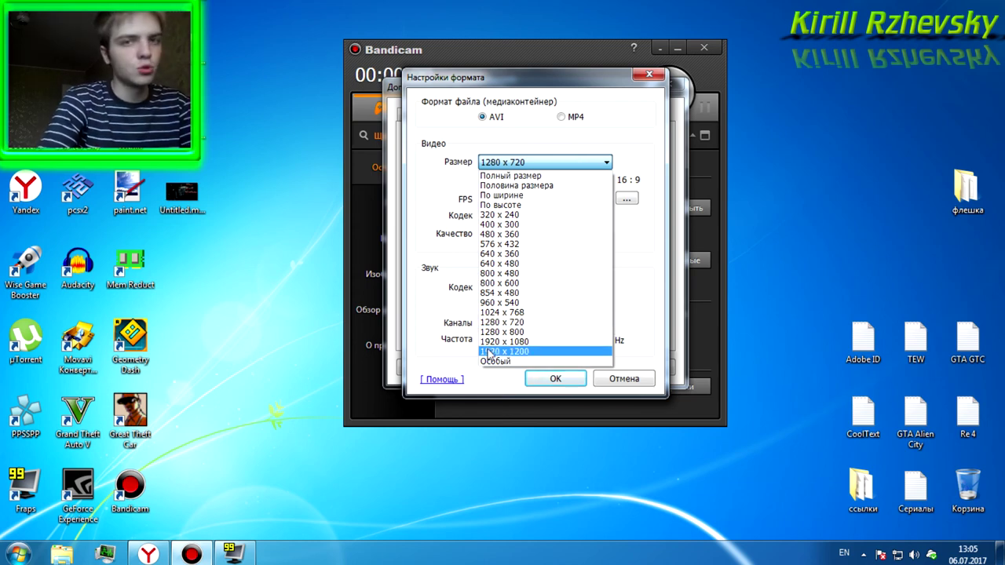
pyautogui.click(542, 162)
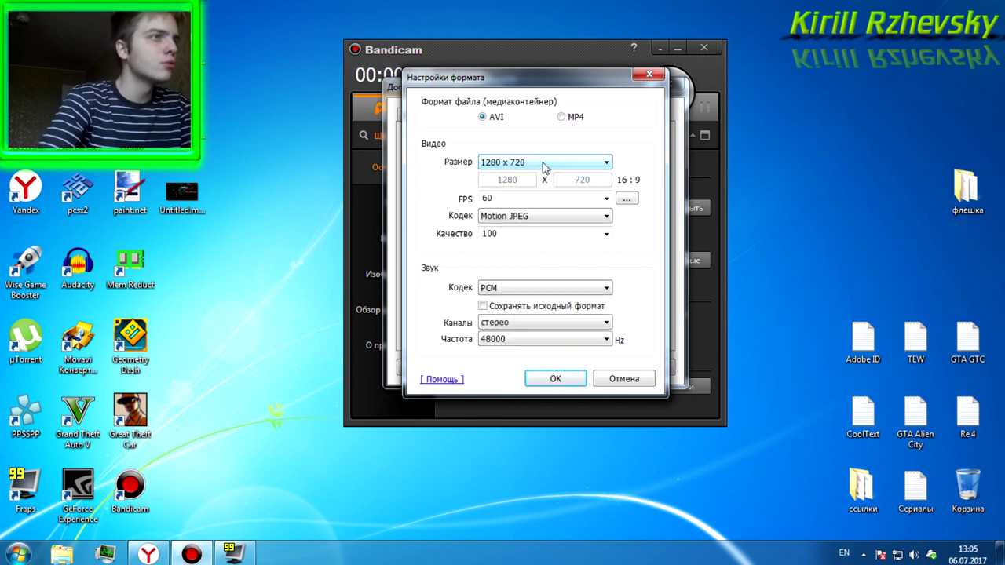
# View the frame rate mode options (VFR and CFR) and the list of FPS values without changing them.
pyautogui.click(627, 200)
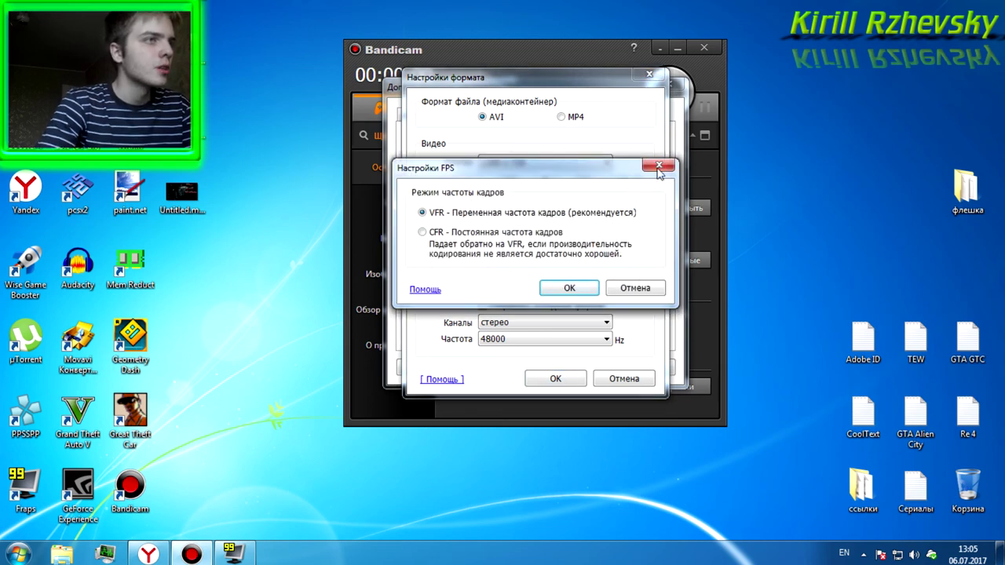
pyautogui.click(660, 168)
pyautogui.click(626, 198)
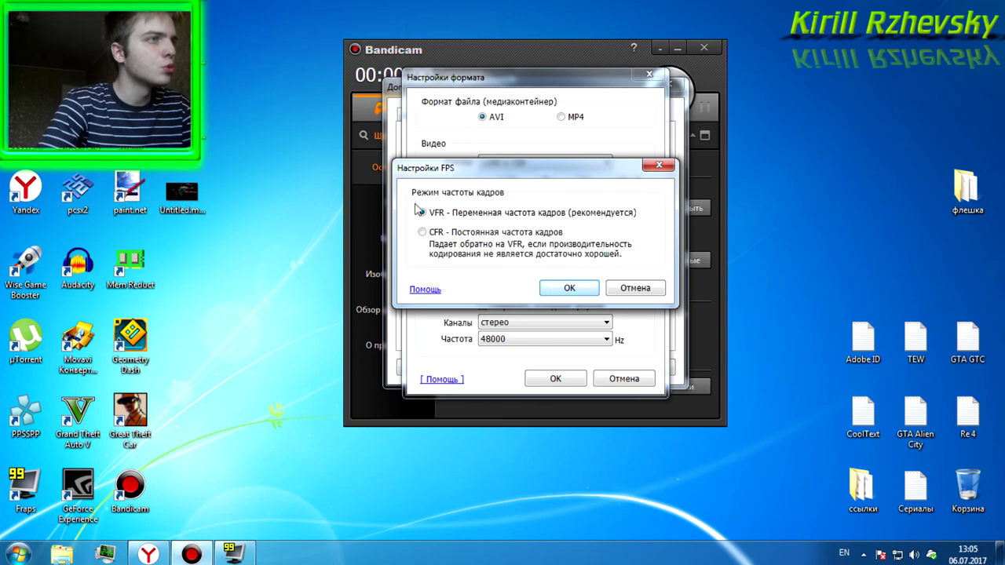
pyautogui.click(656, 169)
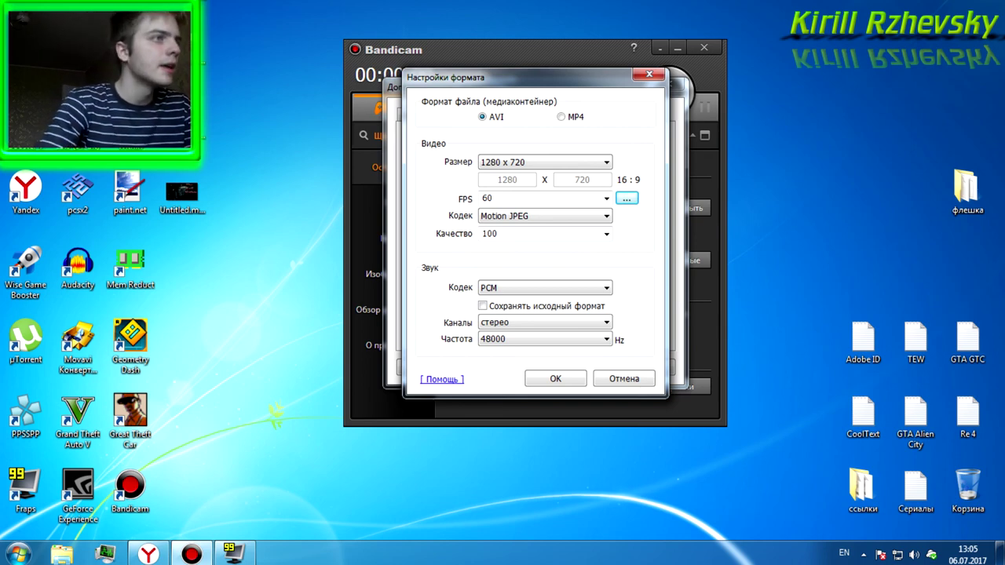
pyautogui.click(606, 199)
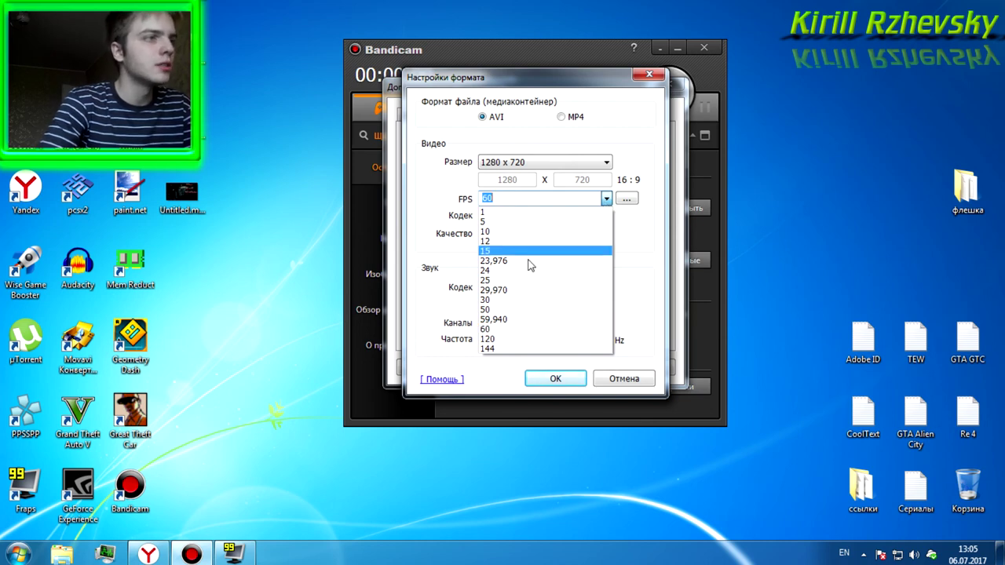
pyautogui.click(606, 201)
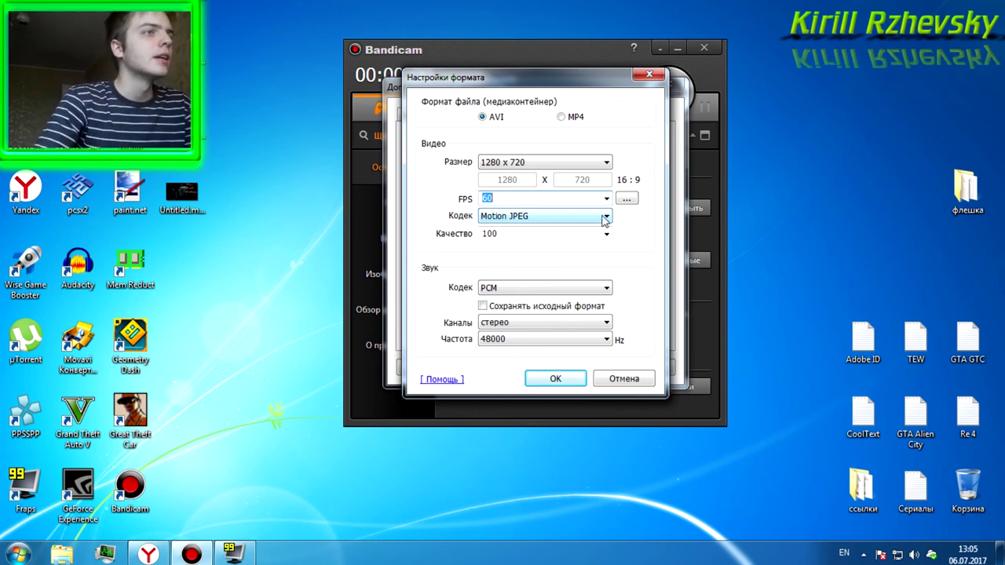
# View the available video codecs and the quality values from 10 to 100 in the format settings.
pyautogui.click(604, 217)
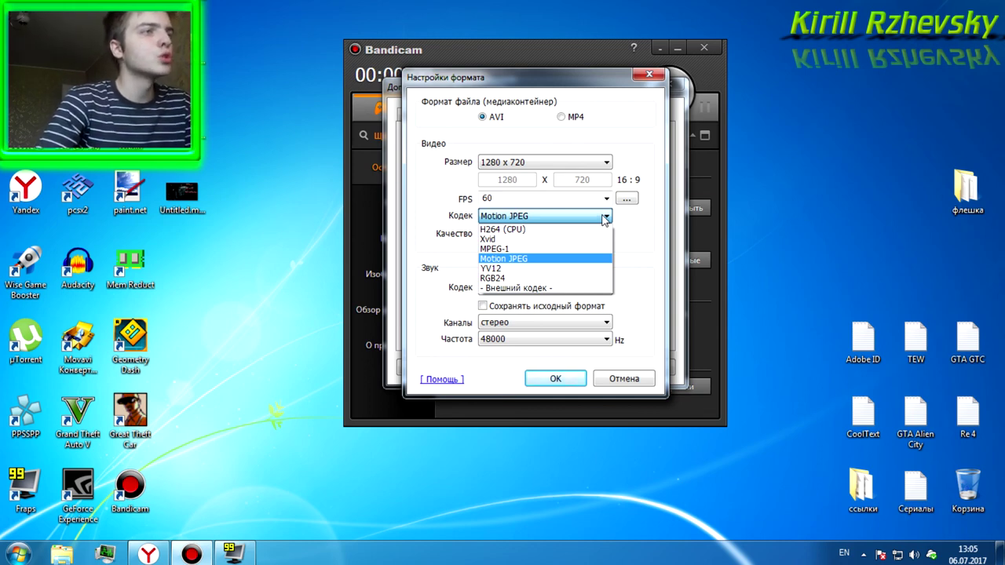
pyautogui.click(604, 219)
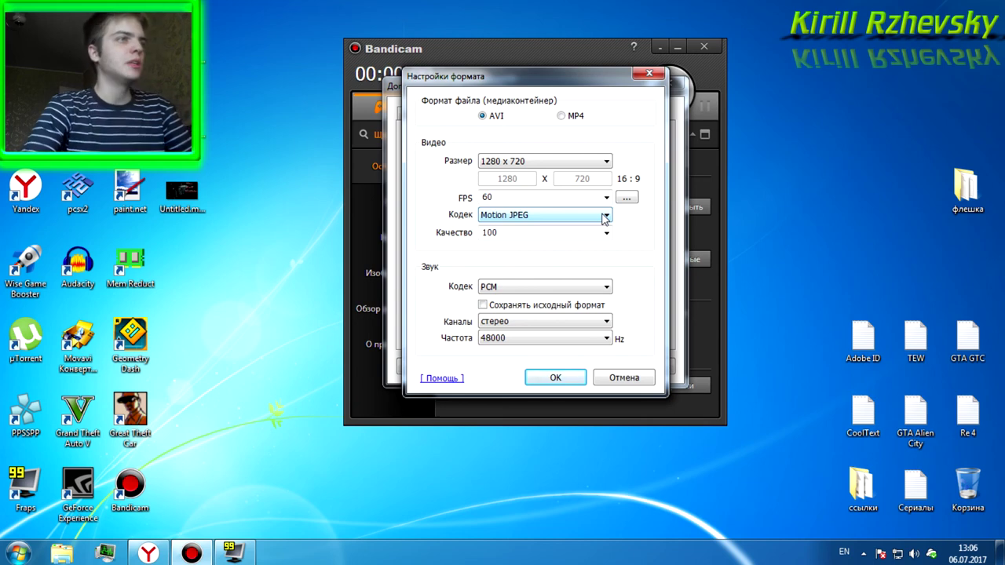
pyautogui.click(605, 216)
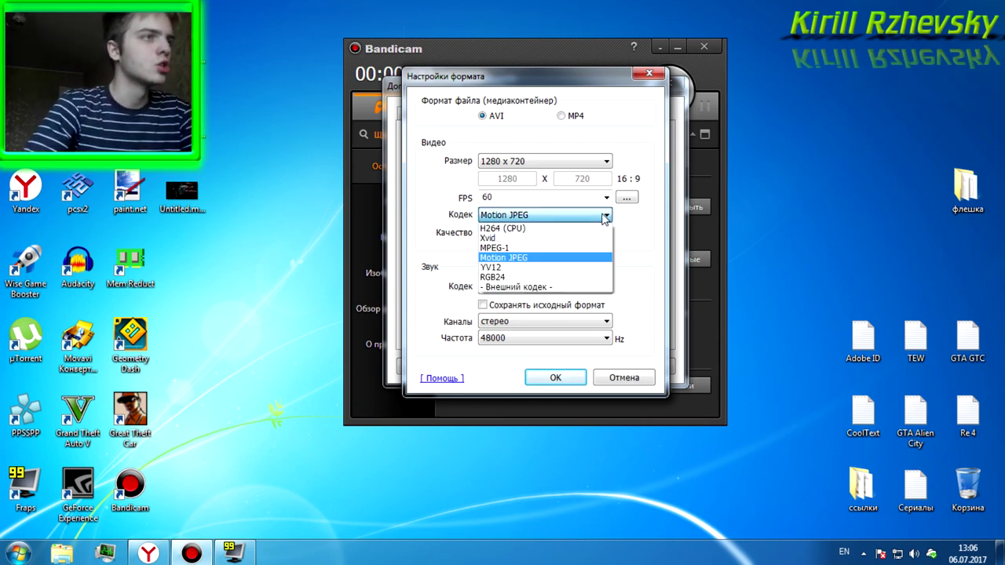
pyautogui.click(605, 216)
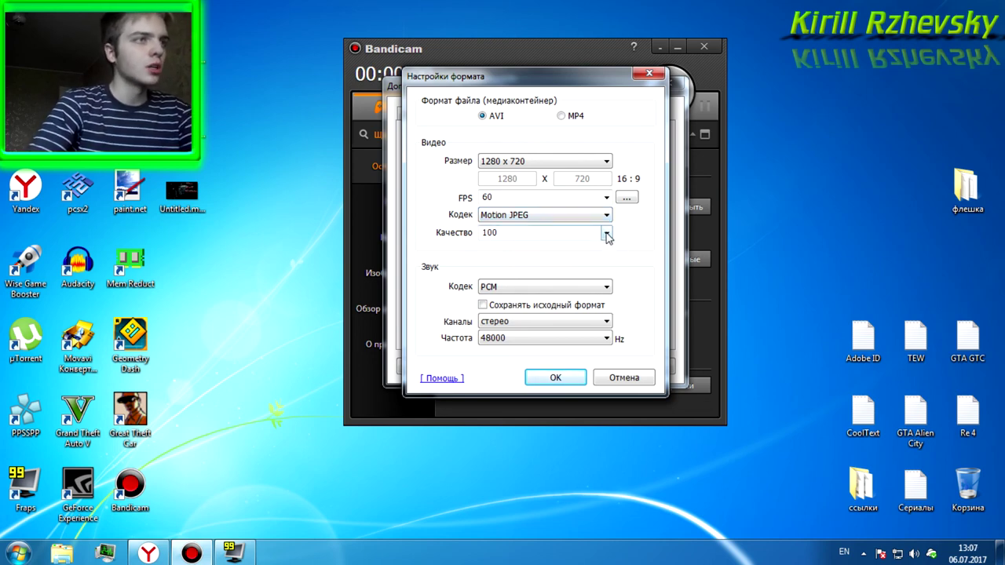
pyautogui.click(606, 235)
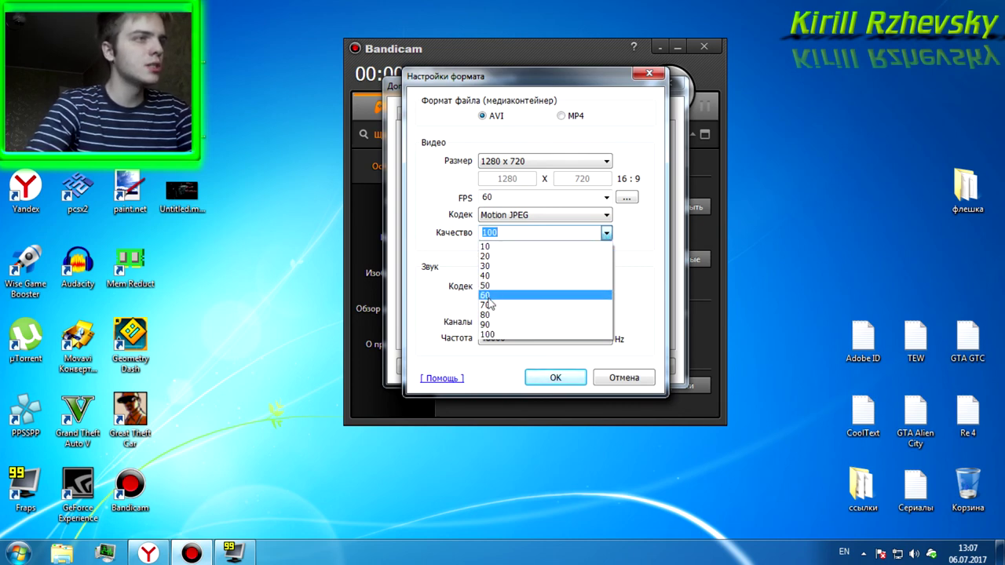
pyautogui.click(607, 234)
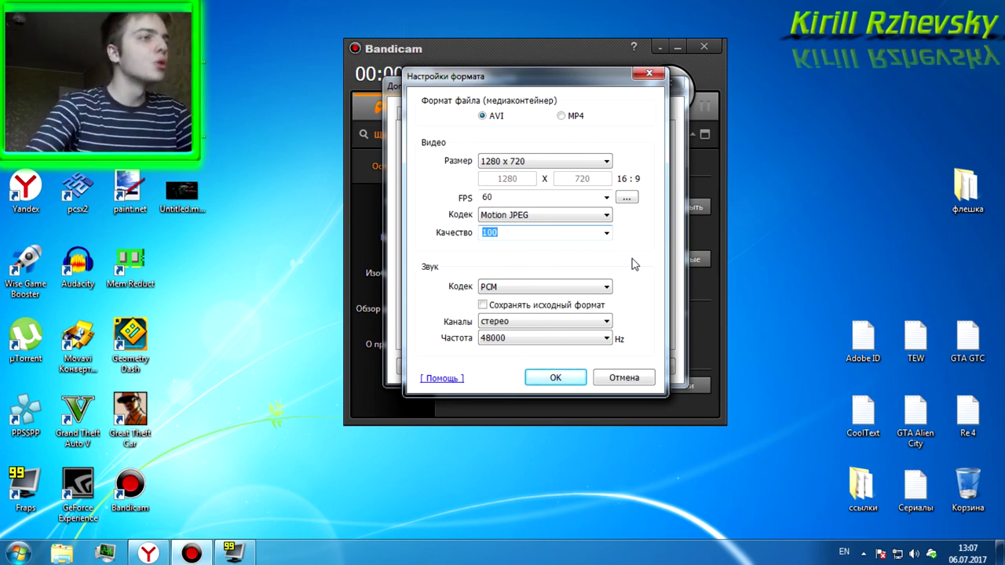
# Review the audio codec, channel and frequency options, and accept the video format settings.
pyautogui.click(600, 287)
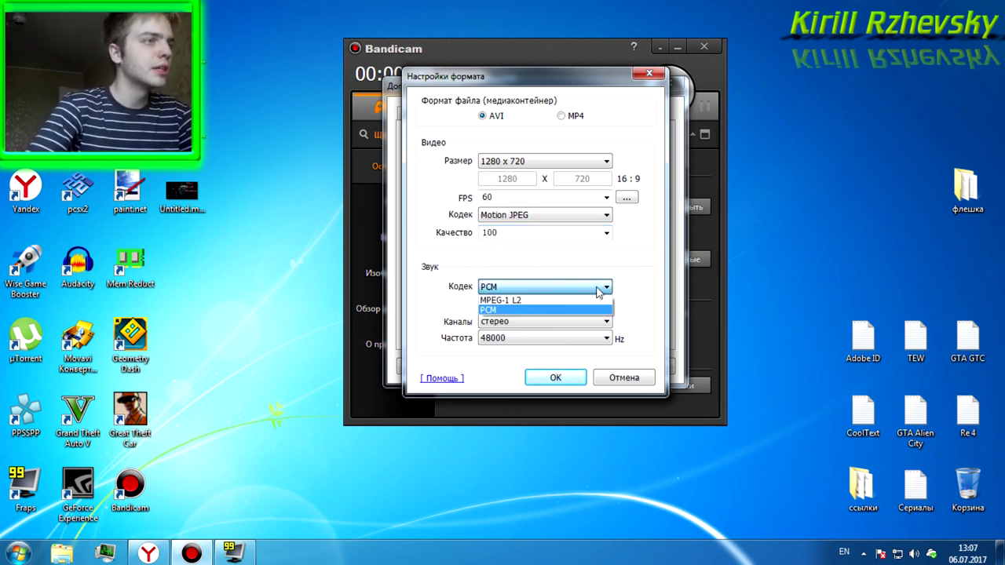
pyautogui.click(515, 286)
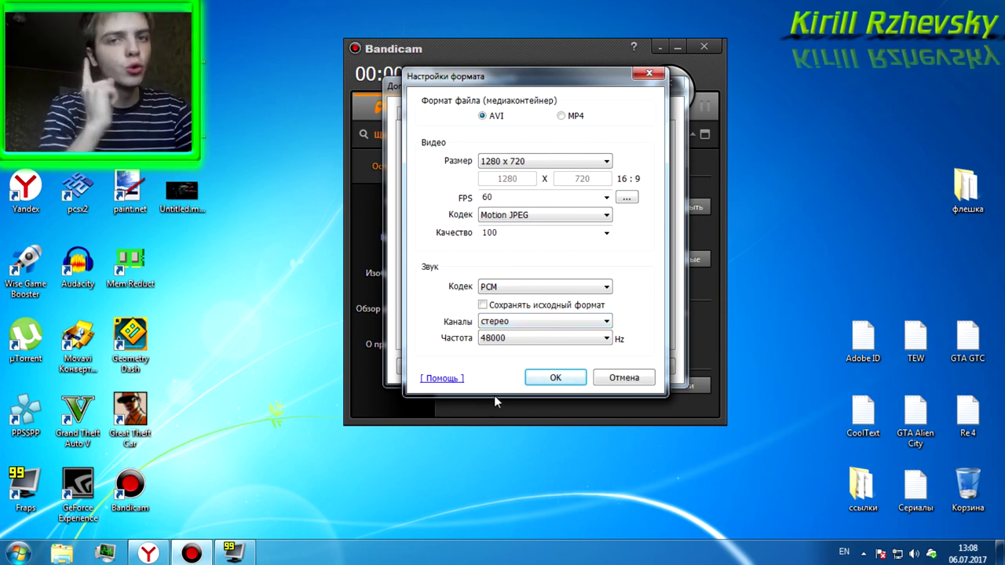
pyautogui.click(515, 321)
pyautogui.click(516, 326)
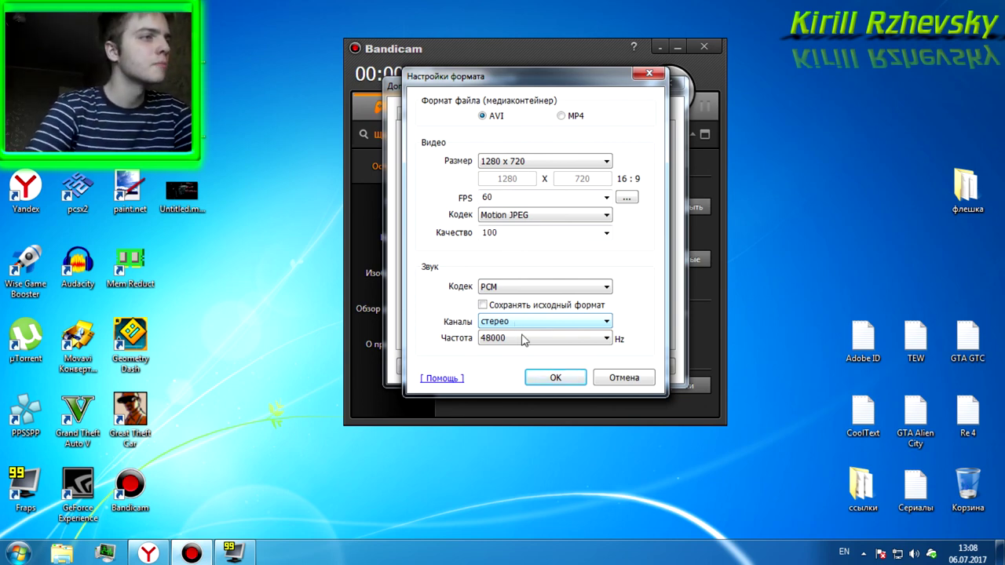
pyautogui.click(527, 343)
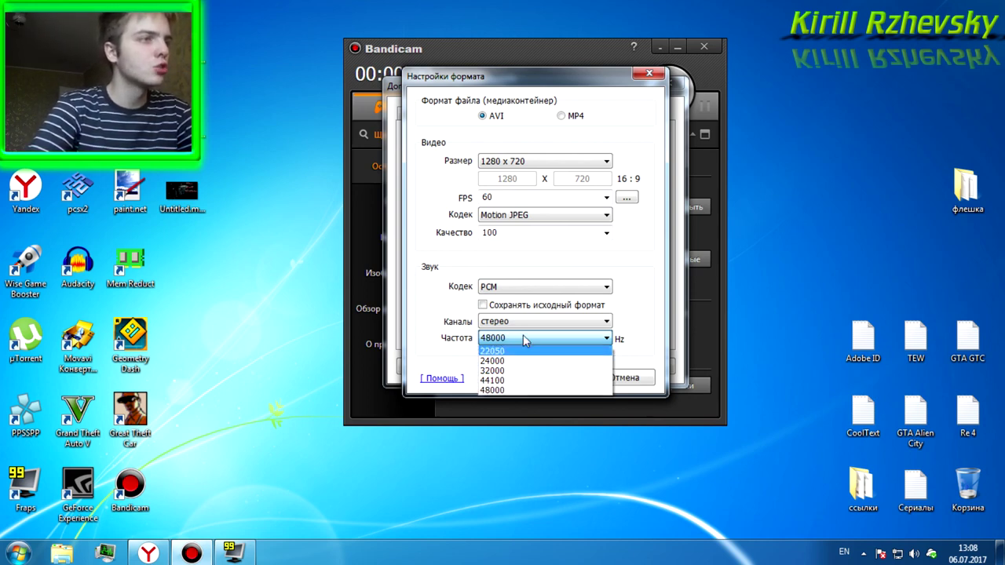
pyautogui.click(524, 340)
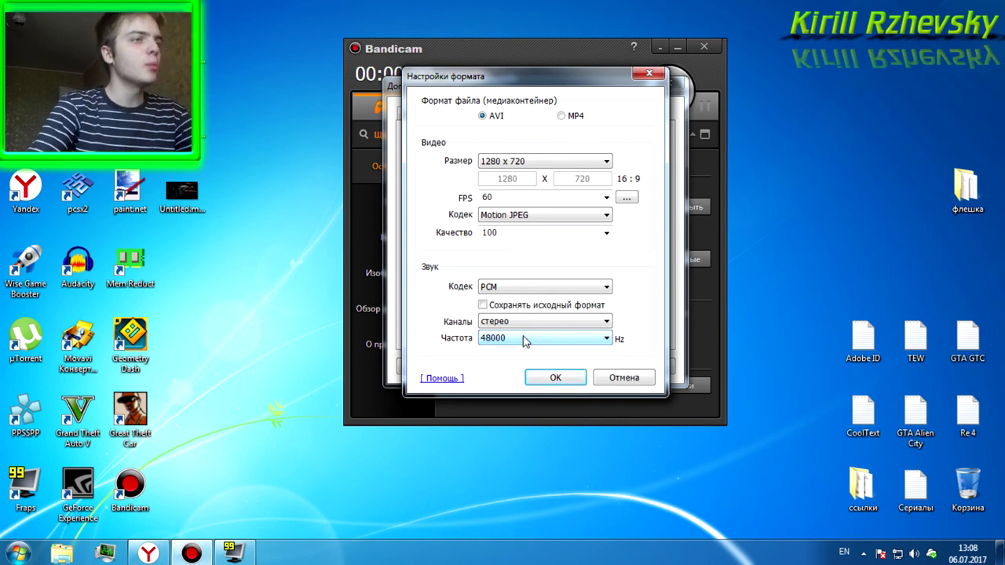
pyautogui.click(543, 377)
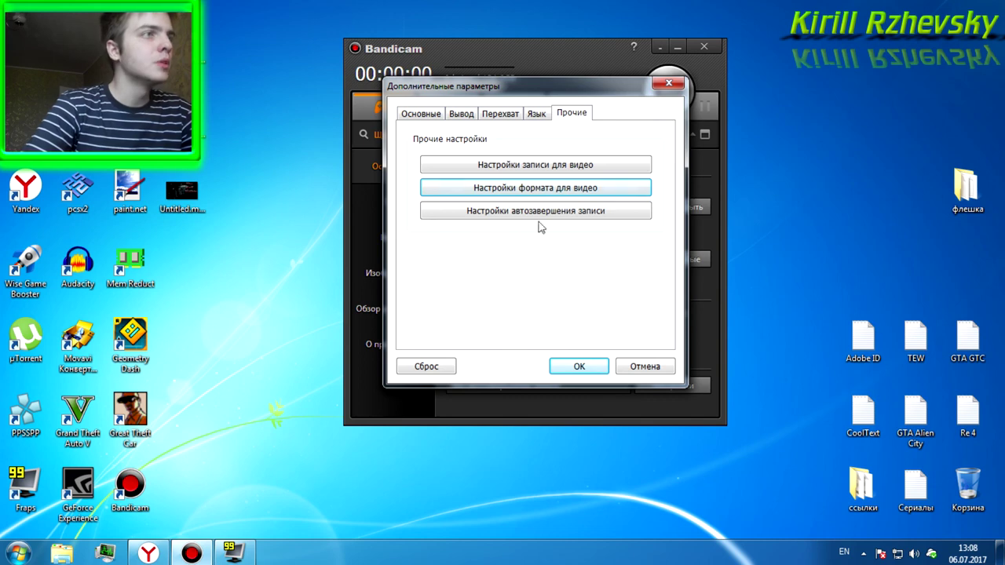
# In the video recording settings, set the primary sound device to Динамики (Realtek High Definition Audio).
pyautogui.click(535, 165)
pyautogui.click(388, 96)
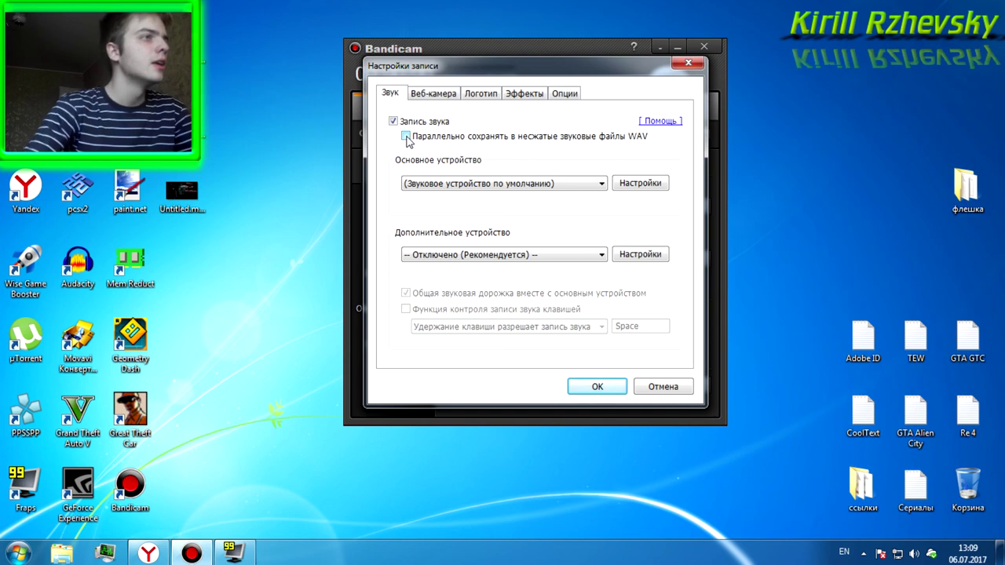
pyautogui.click(547, 187)
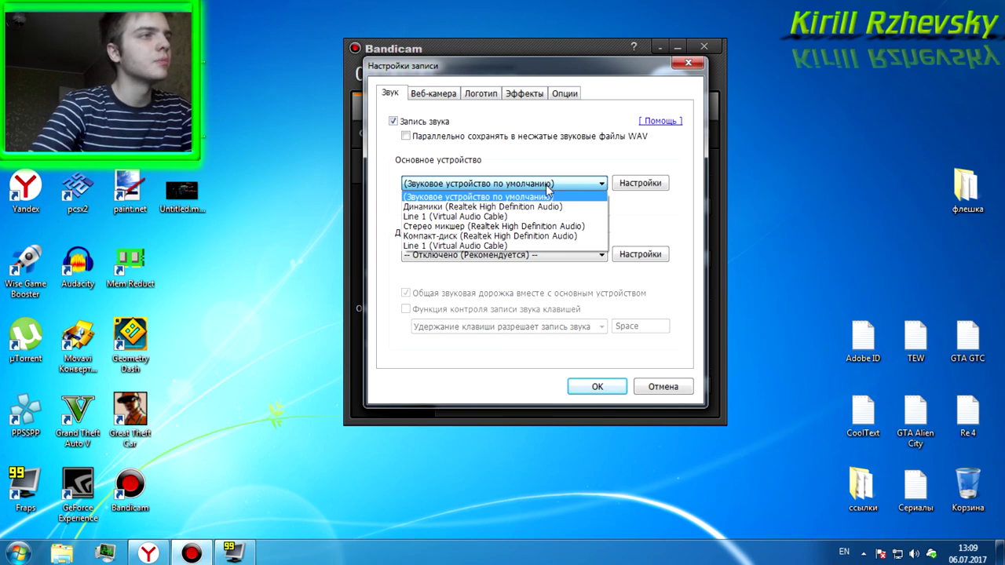
pyautogui.click(535, 207)
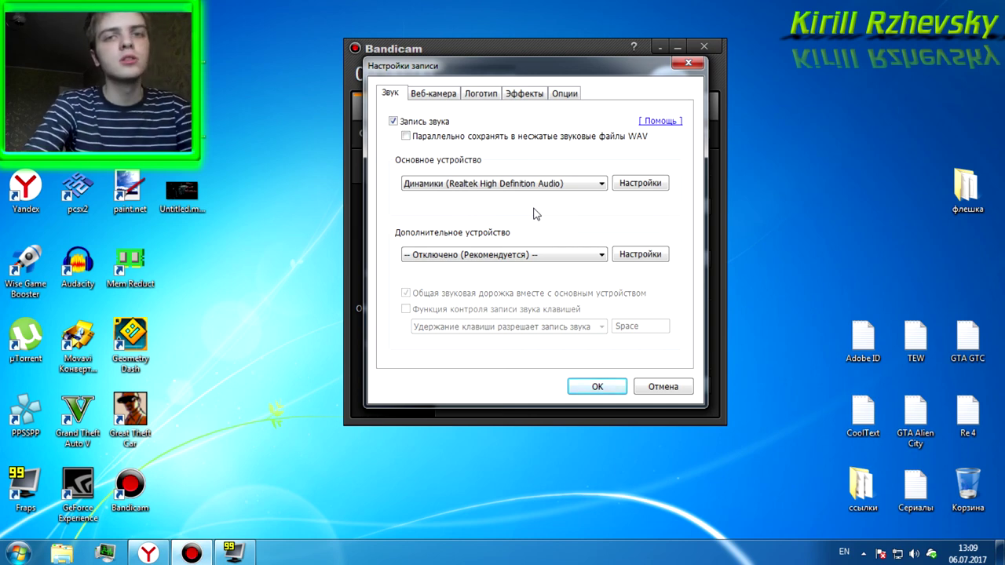
# View the list of primary sound devices, and check the system sound device settings for it.
pyautogui.click(601, 186)
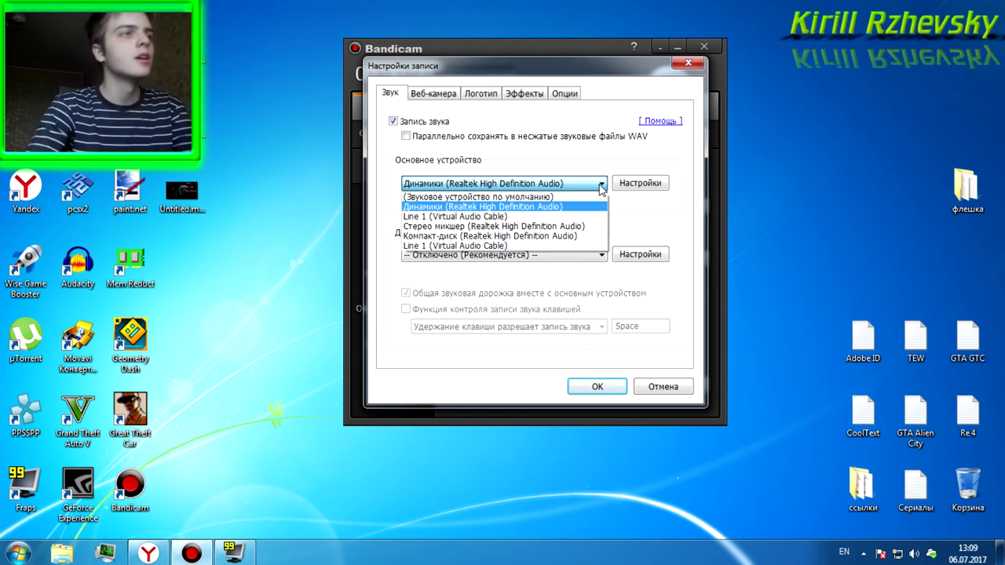
pyautogui.click(601, 188)
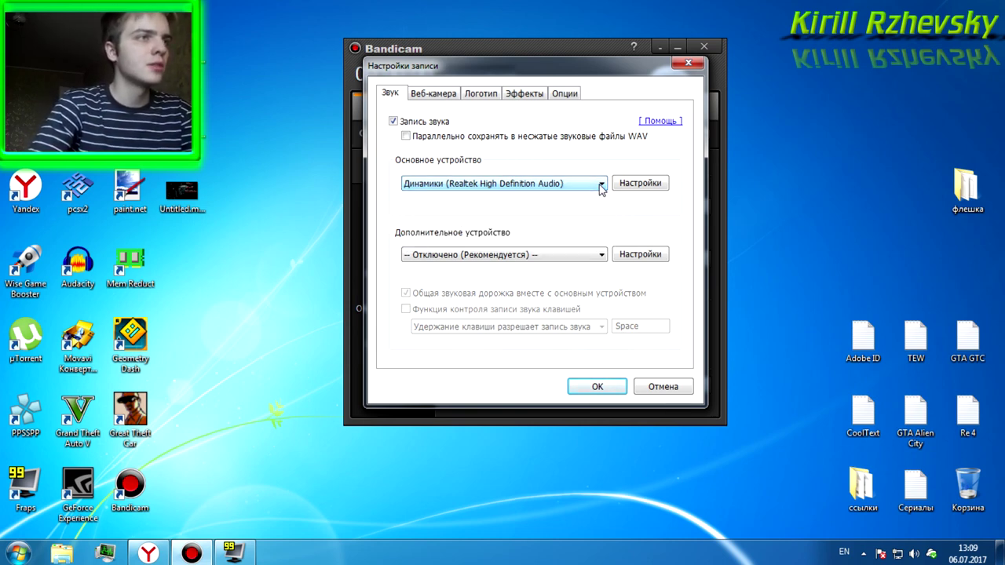
pyautogui.click(542, 186)
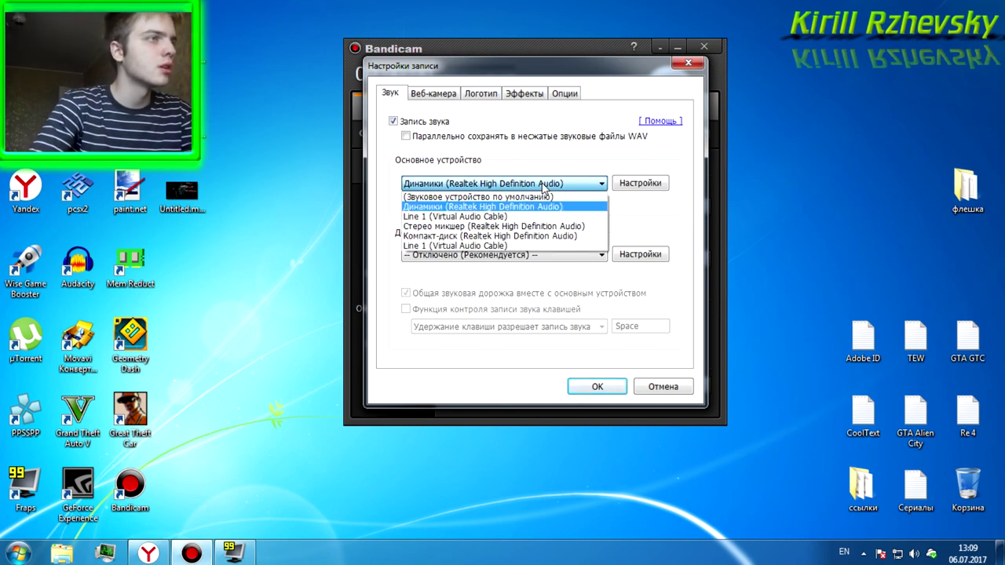
pyautogui.click(542, 186)
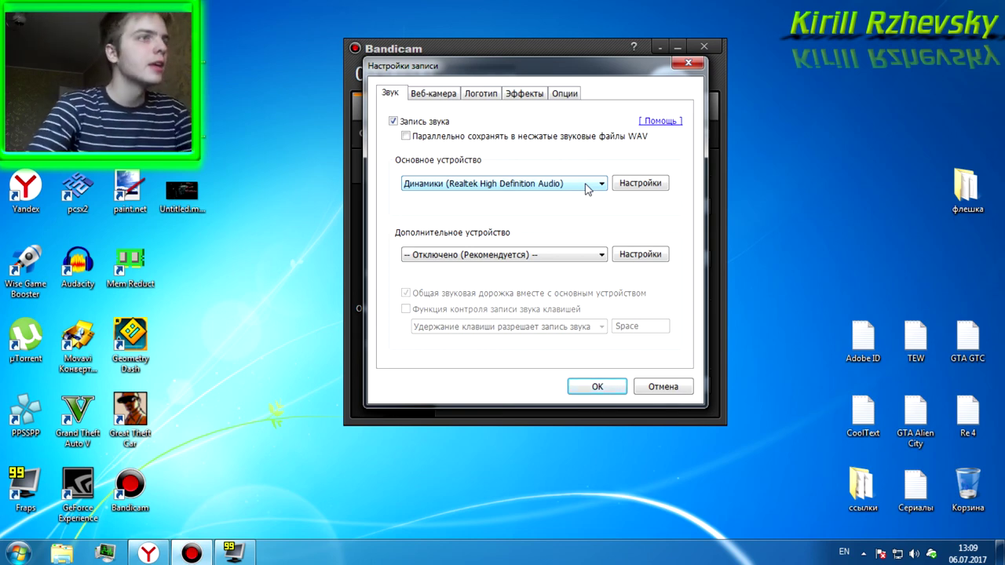
pyautogui.click(632, 183)
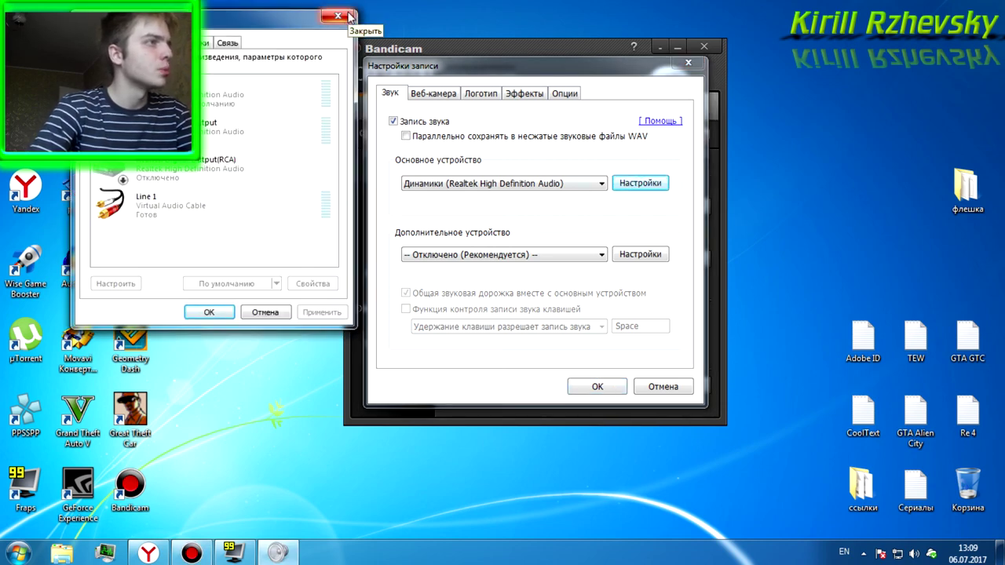
pyautogui.click(339, 16)
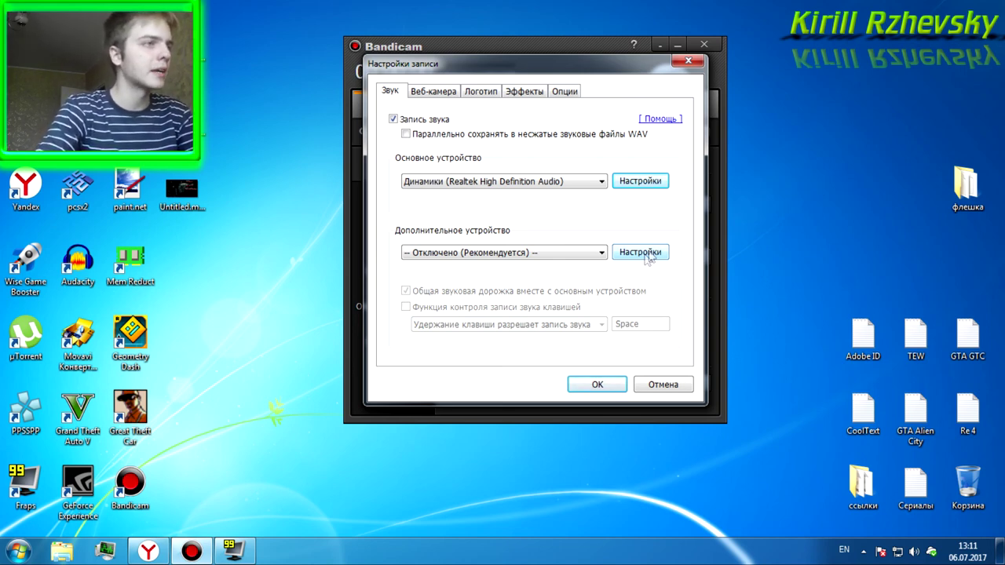
# Choose the disabled (recommended) option for the secondary sound device and accept the recording settings.
pyautogui.click(486, 256)
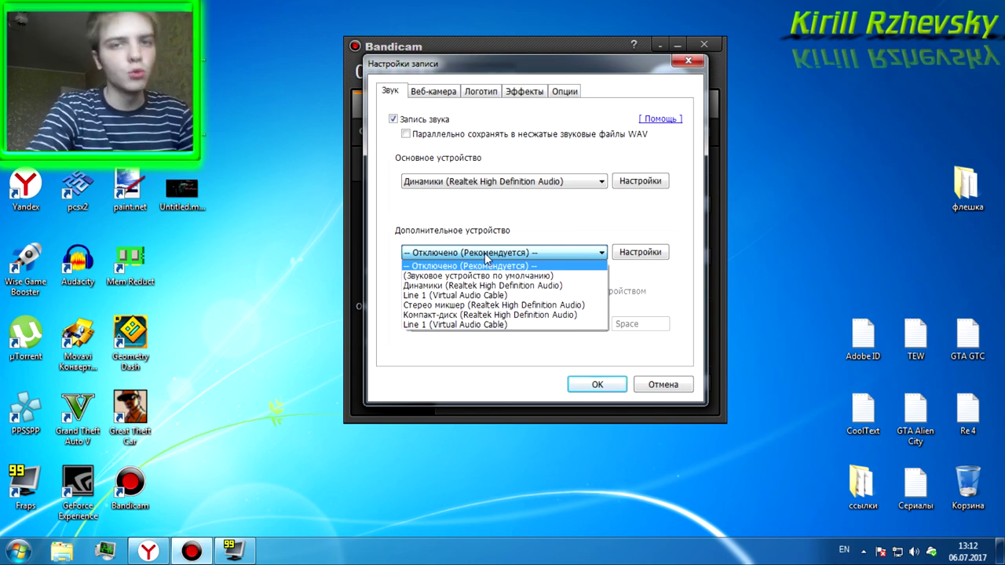
pyautogui.click(487, 265)
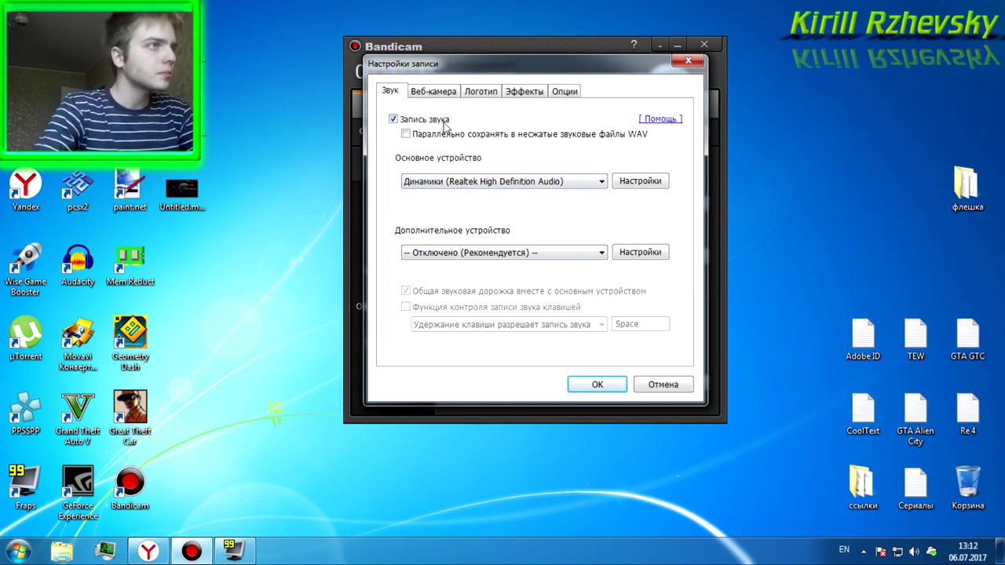
pyautogui.click(599, 385)
# Look over the video format and recording auto-complete settings, and accept the advanced parameters.
pyautogui.click(545, 189)
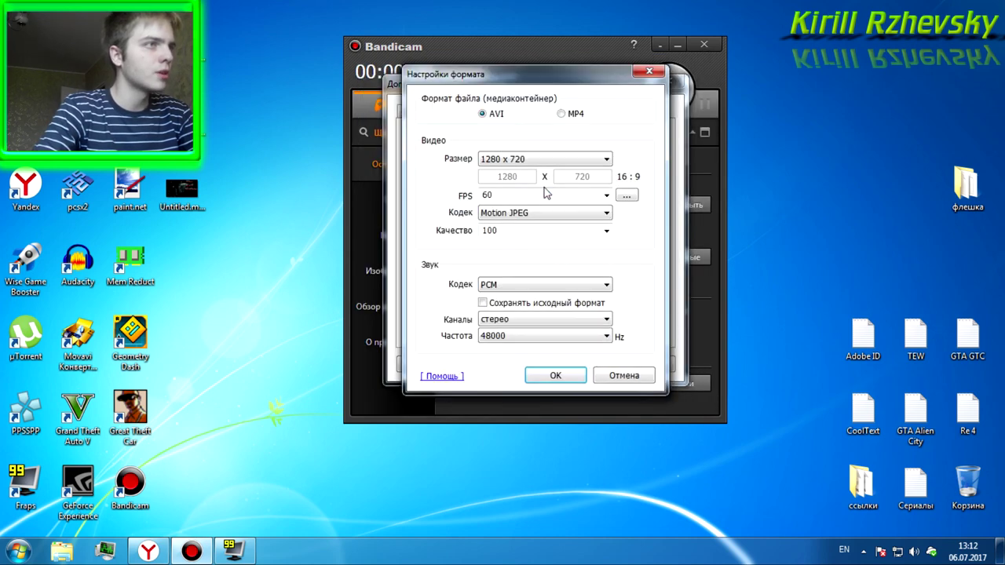
pyautogui.click(650, 72)
pyautogui.click(528, 210)
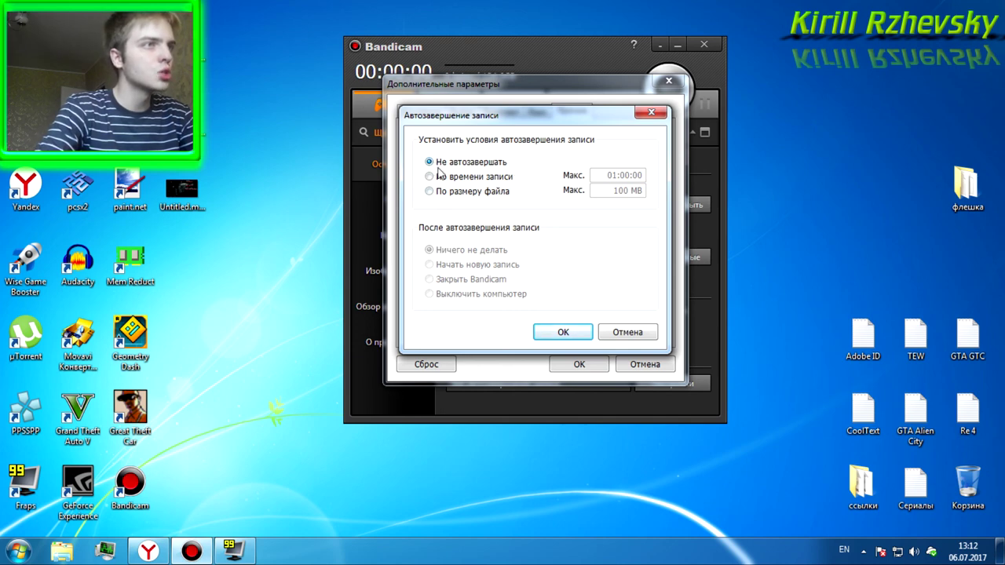
pyautogui.click(568, 333)
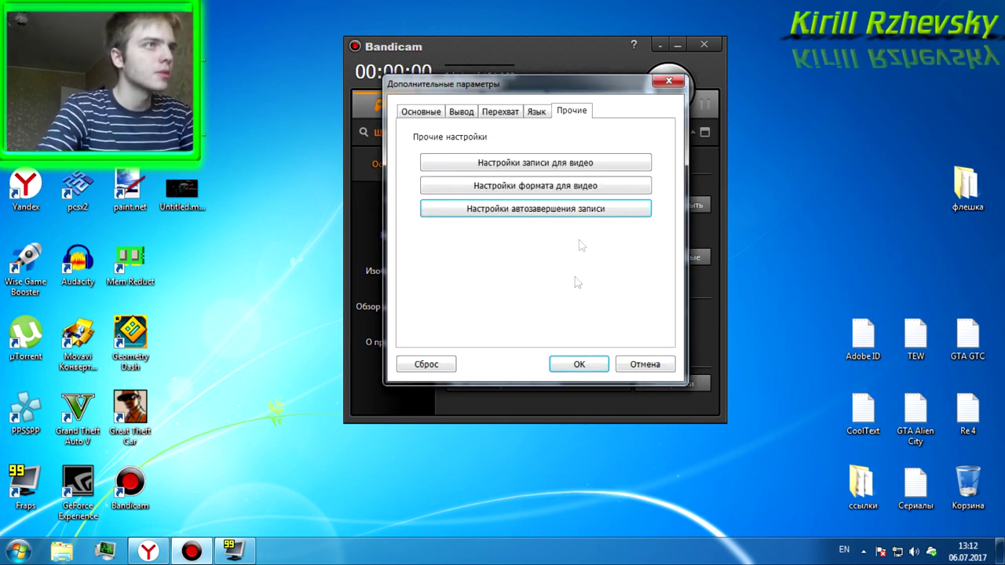
pyautogui.click(578, 366)
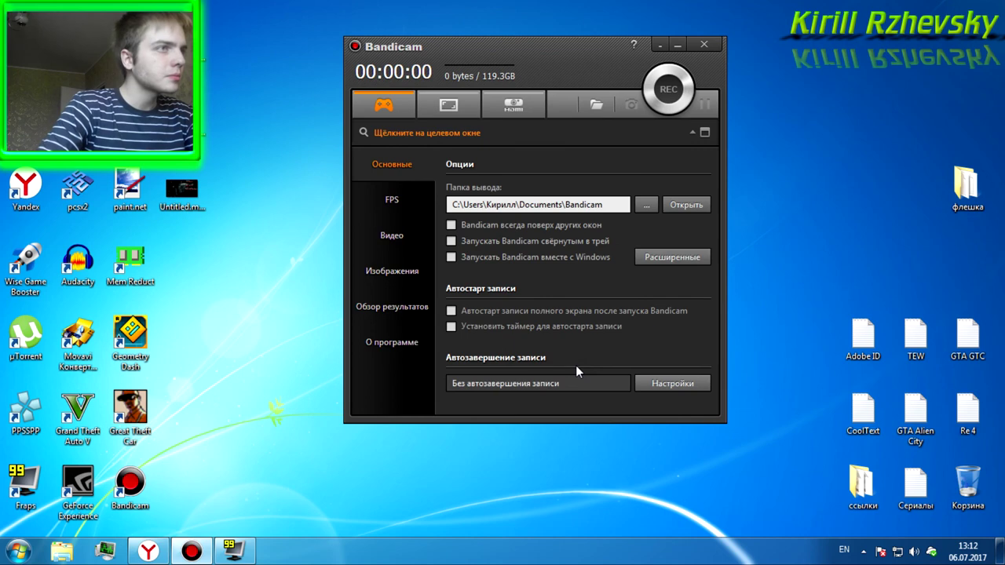
# In the FPS settings, try the show/hide hotkey option, disable the position-change hotkey and keep the FPS overlay position display enabled.
pyautogui.click(393, 201)
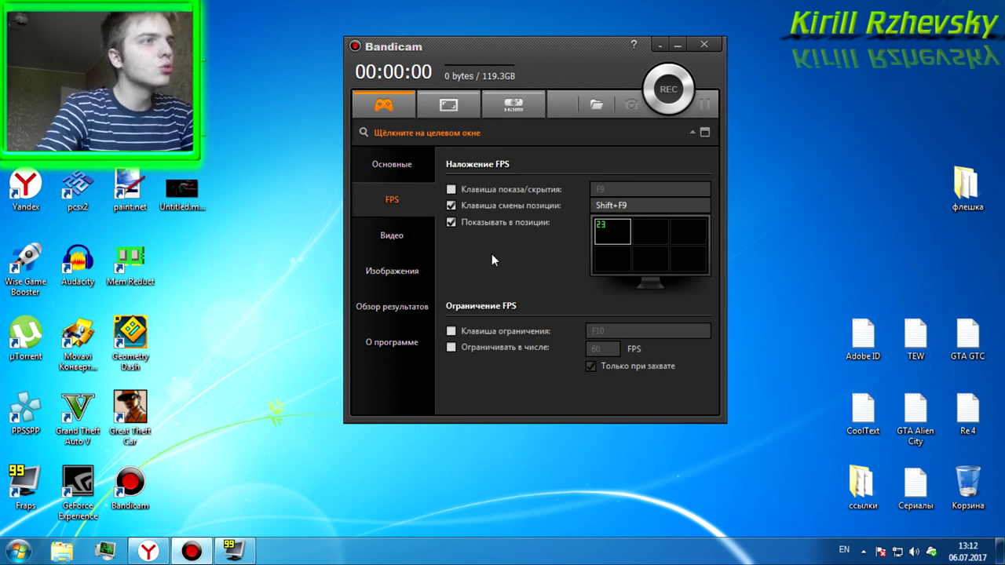
pyautogui.click(452, 190)
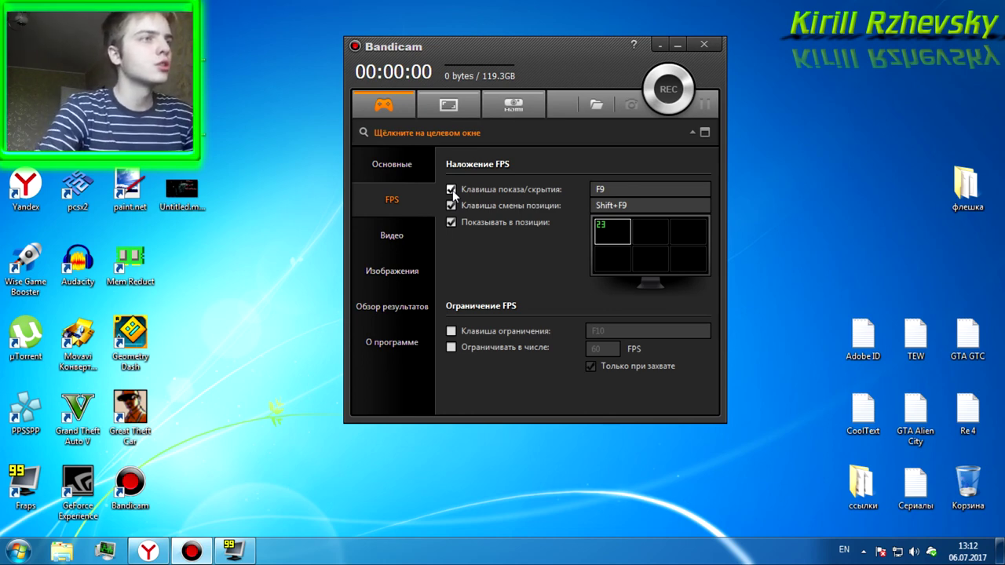
pyautogui.click(452, 190)
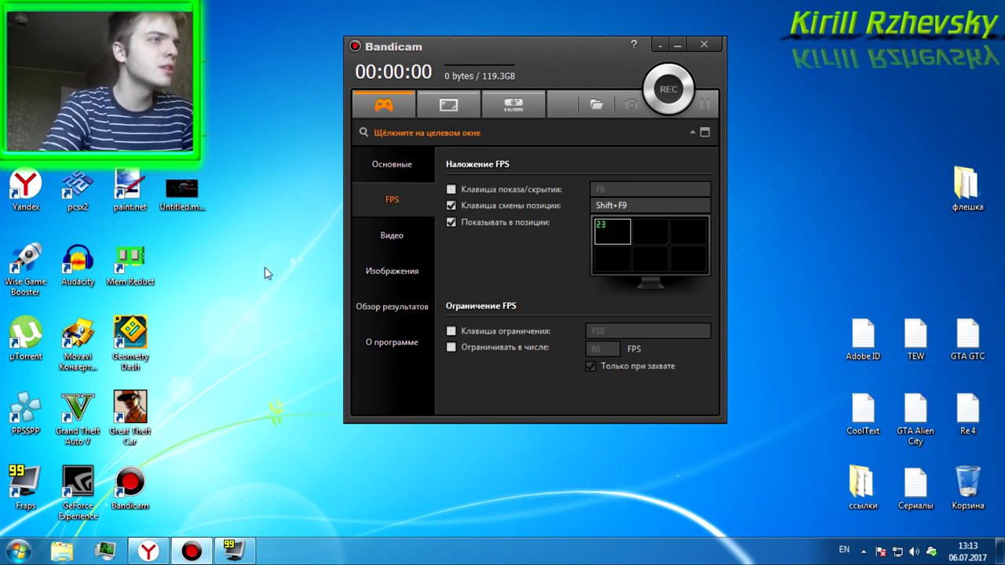
pyautogui.click(451, 205)
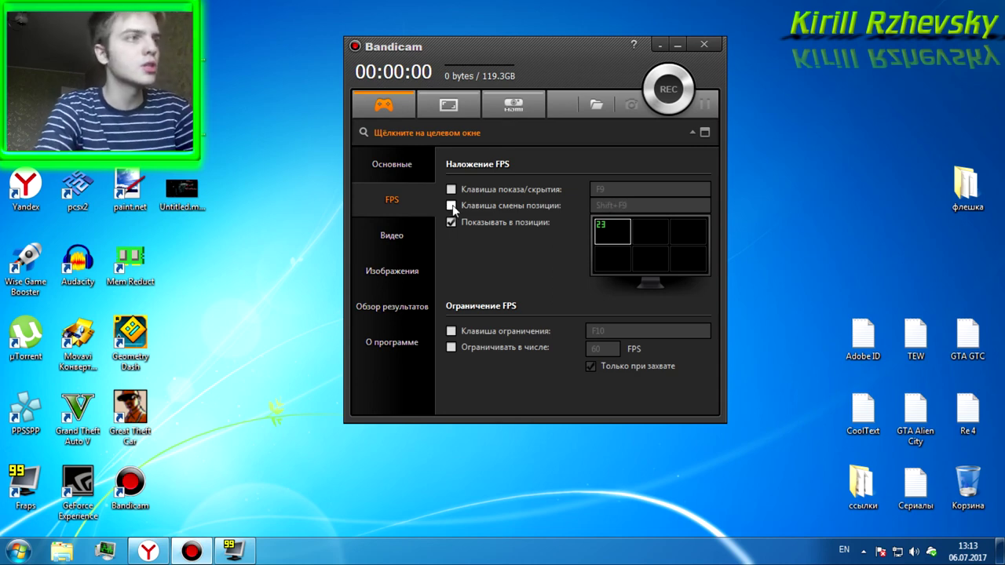
pyautogui.click(452, 223)
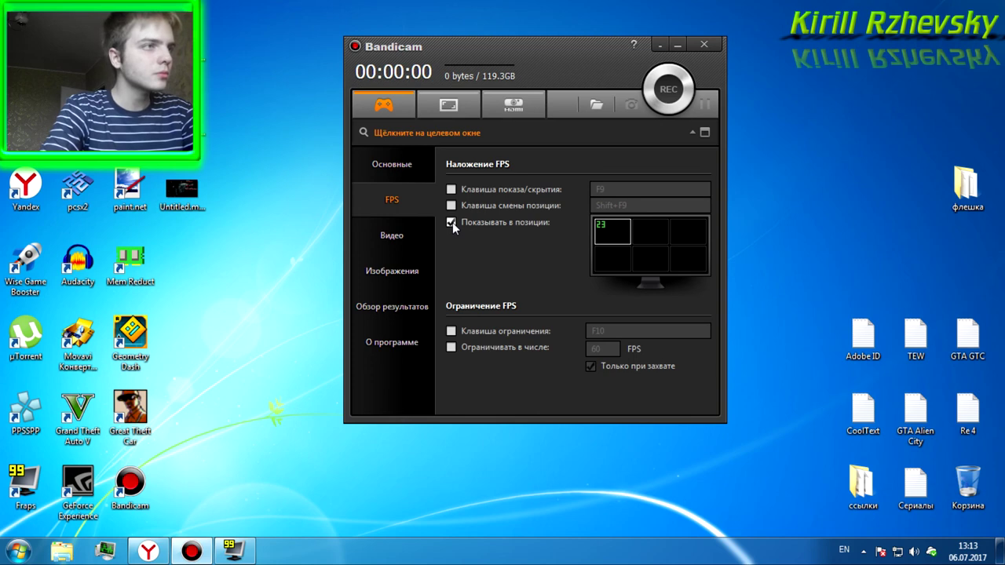
pyautogui.click(451, 222)
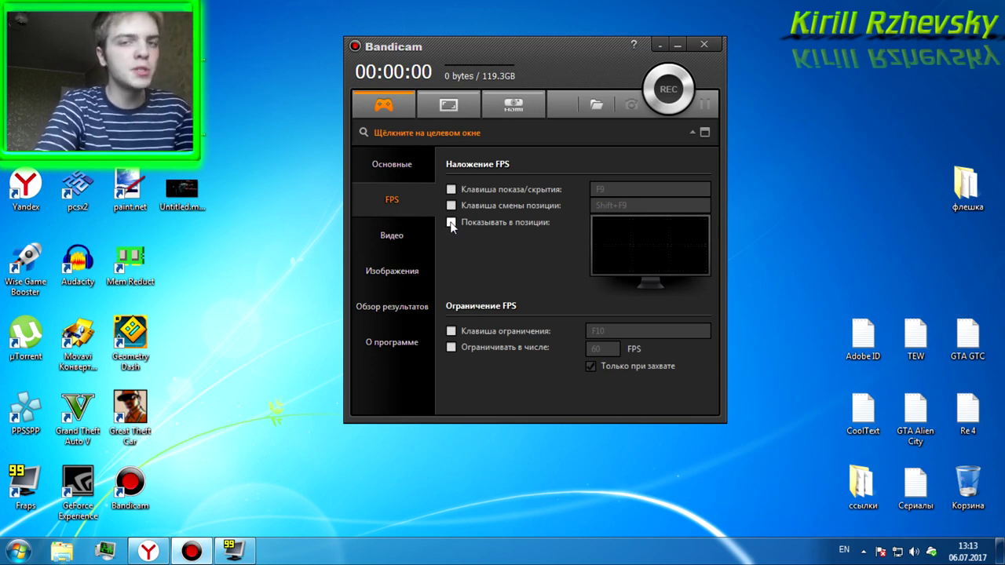
pyautogui.click(451, 223)
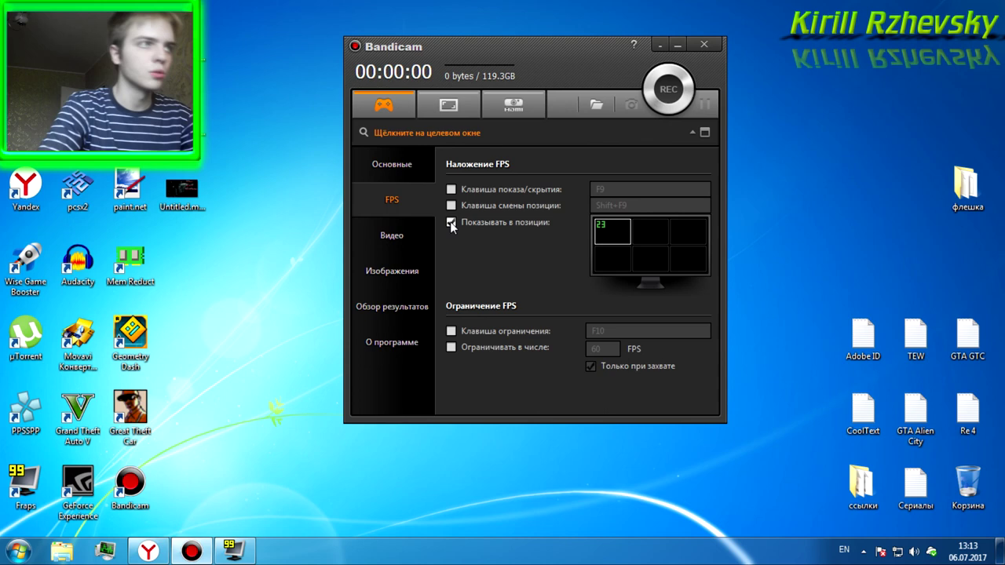
# Enable the FPS limit hotkey F10 and the FPS limit of 60.
pyautogui.click(452, 332)
pyautogui.click(452, 348)
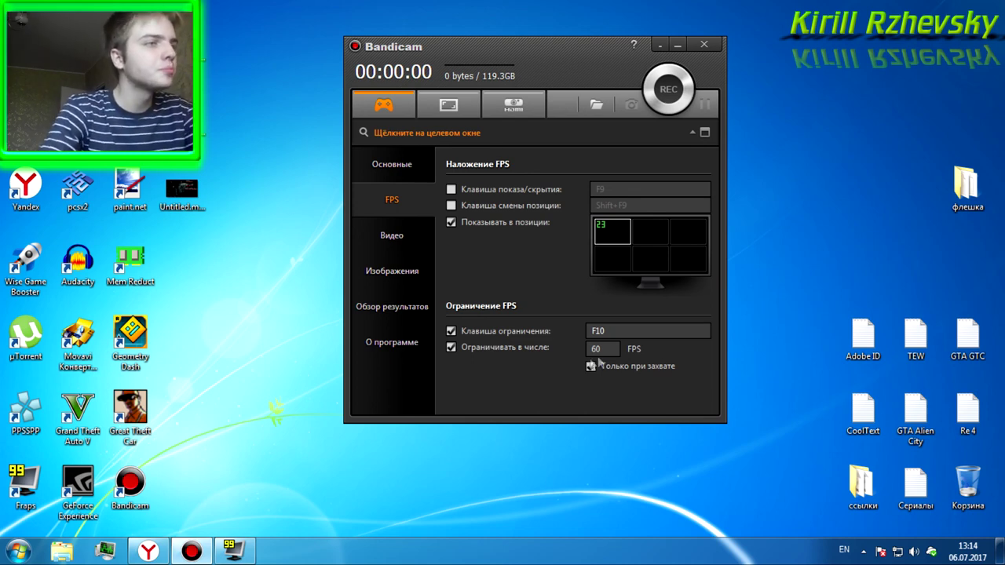
# Disable the numeric FPS limit in the FPS settings.
pyautogui.click(452, 348)
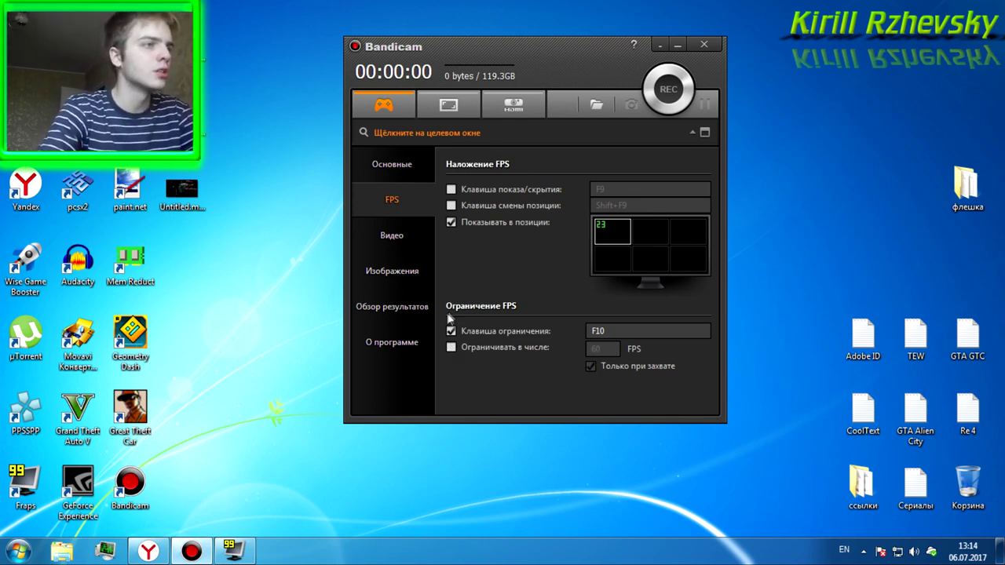
# Review the video settings and webcam option, and inspect the recording sound settings without changing them.
pyautogui.click(395, 235)
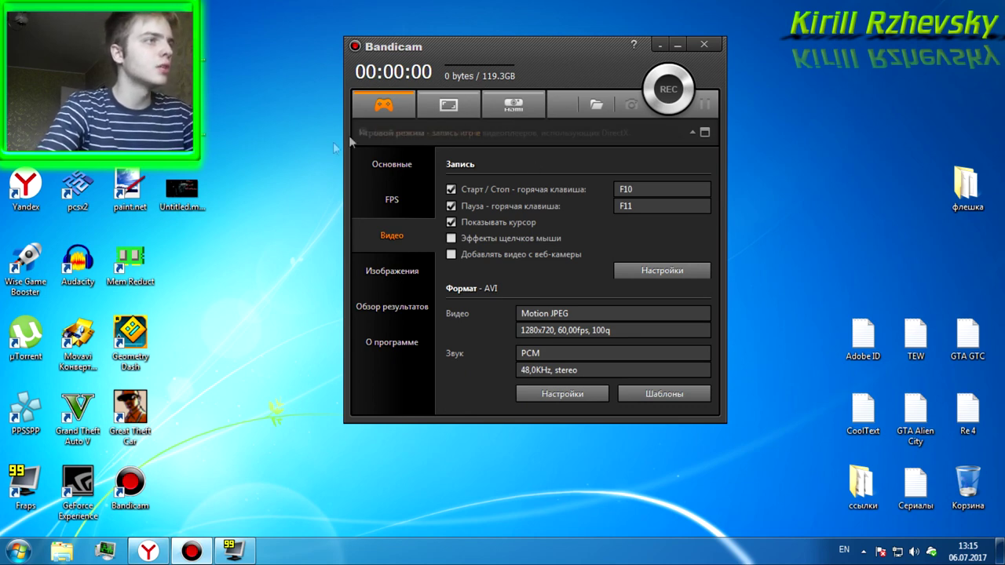
pyautogui.click(452, 254)
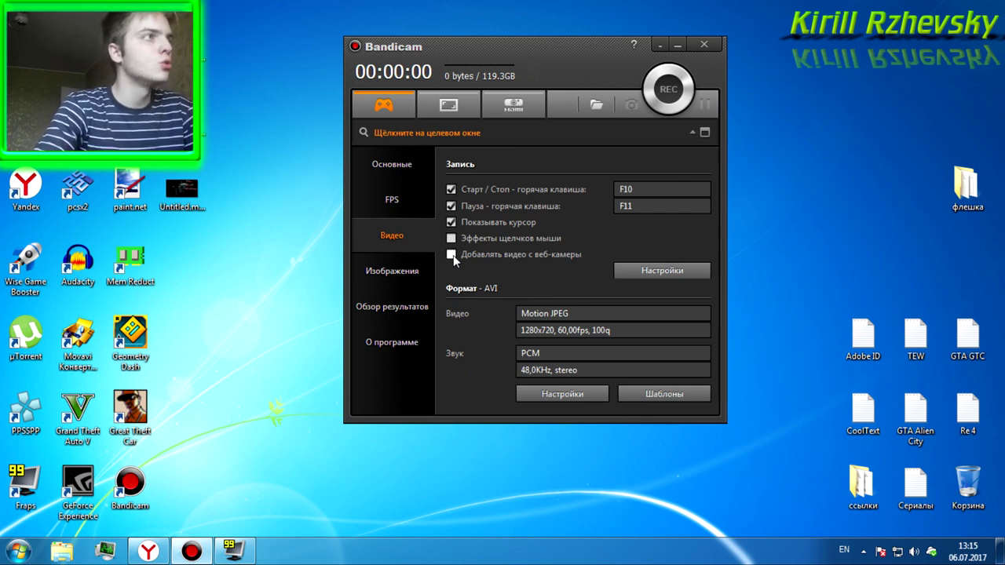
pyautogui.click(668, 274)
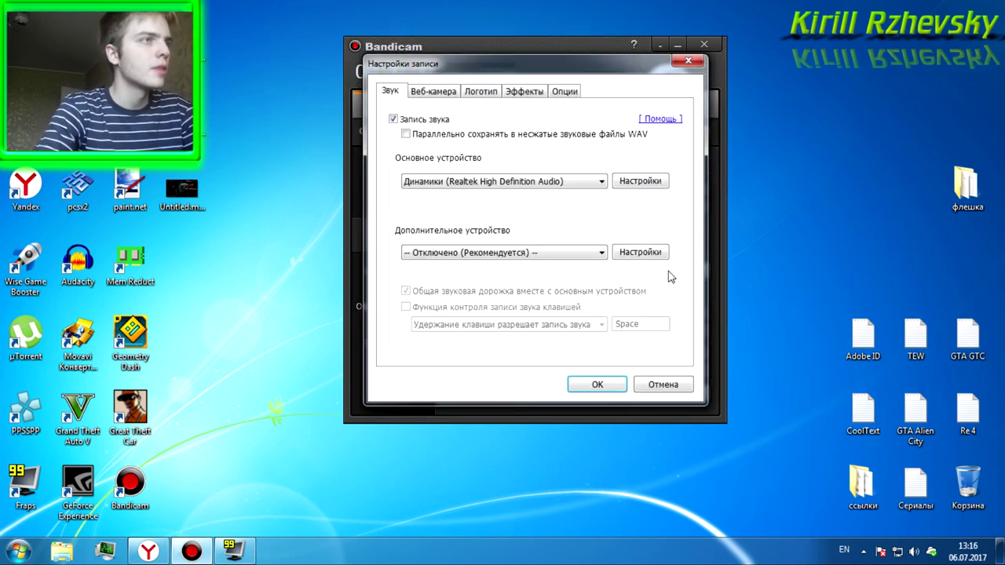
pyautogui.click(688, 61)
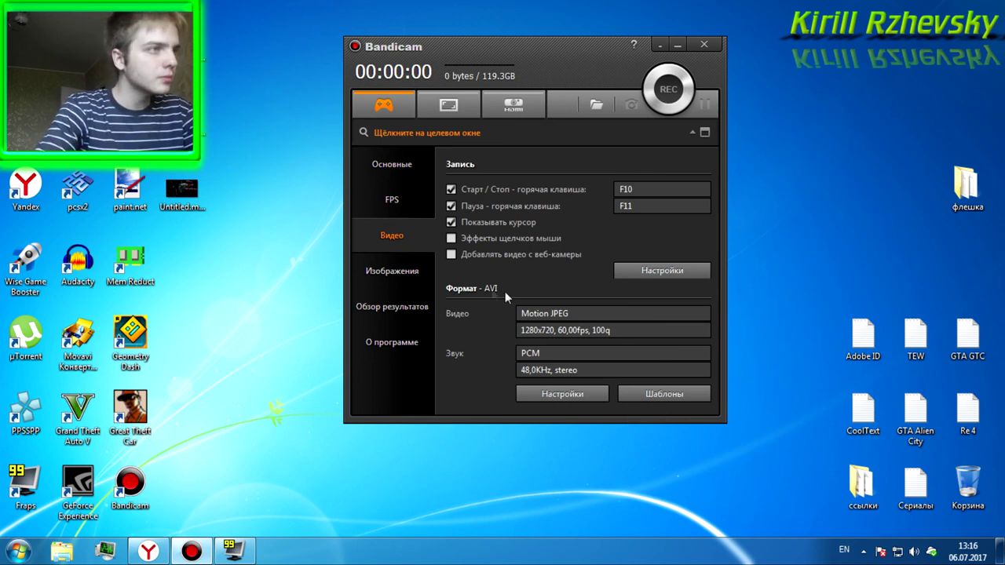
# Look over the image capture settings, recording results and program information, return to the general settings and dismiss the YouTube notification.
pyautogui.click(427, 259)
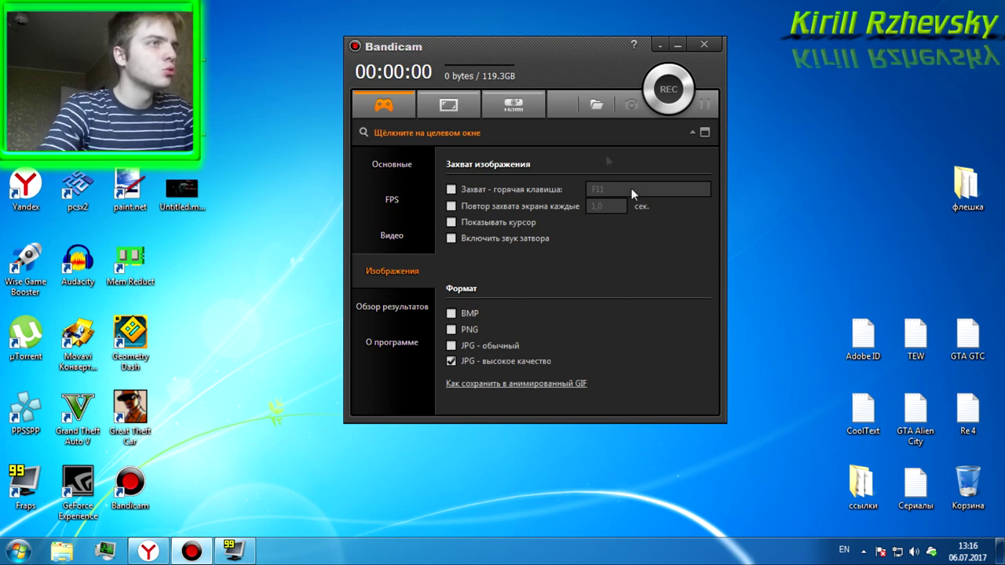
pyautogui.click(385, 308)
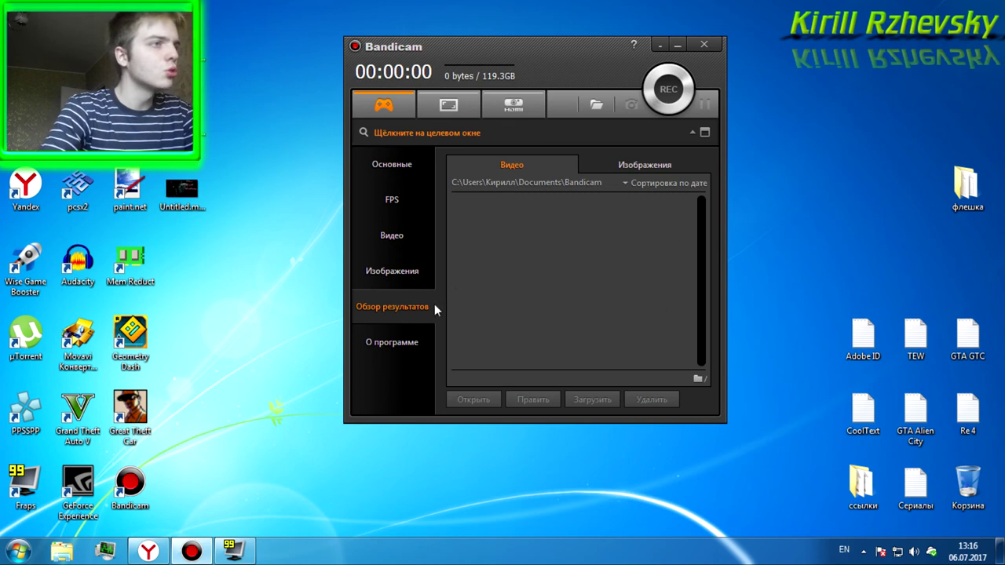
pyautogui.click(394, 346)
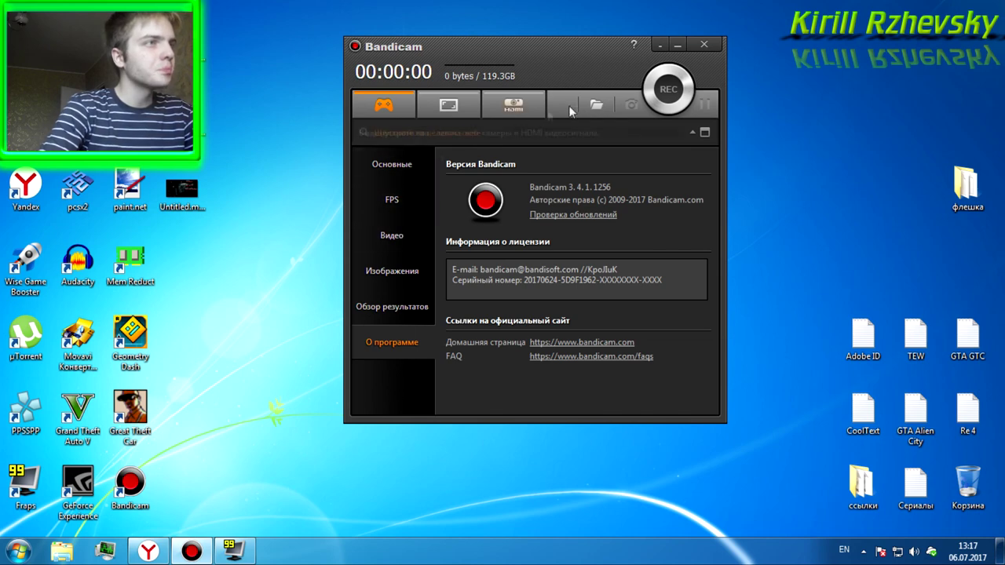
pyautogui.click(406, 169)
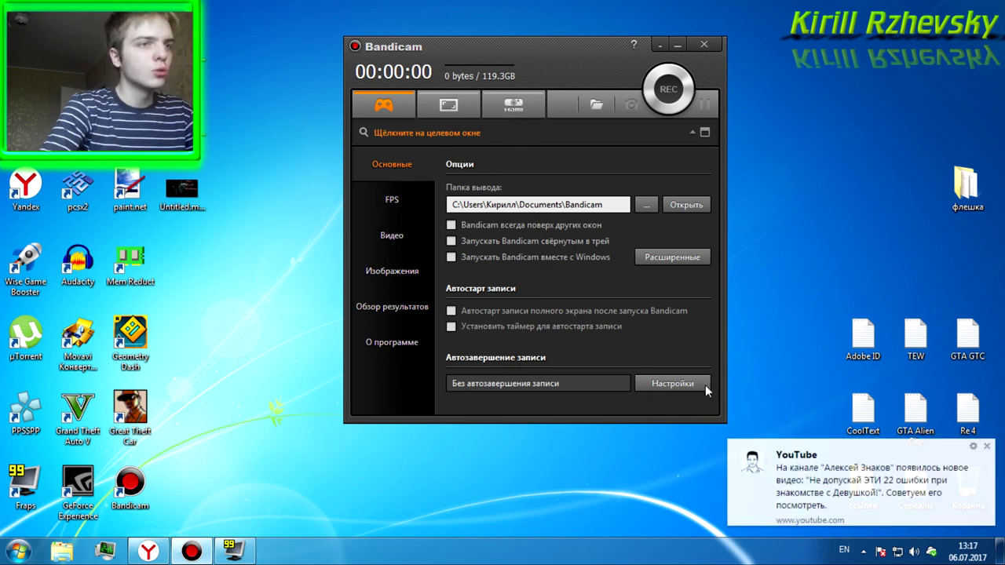
pyautogui.click(974, 446)
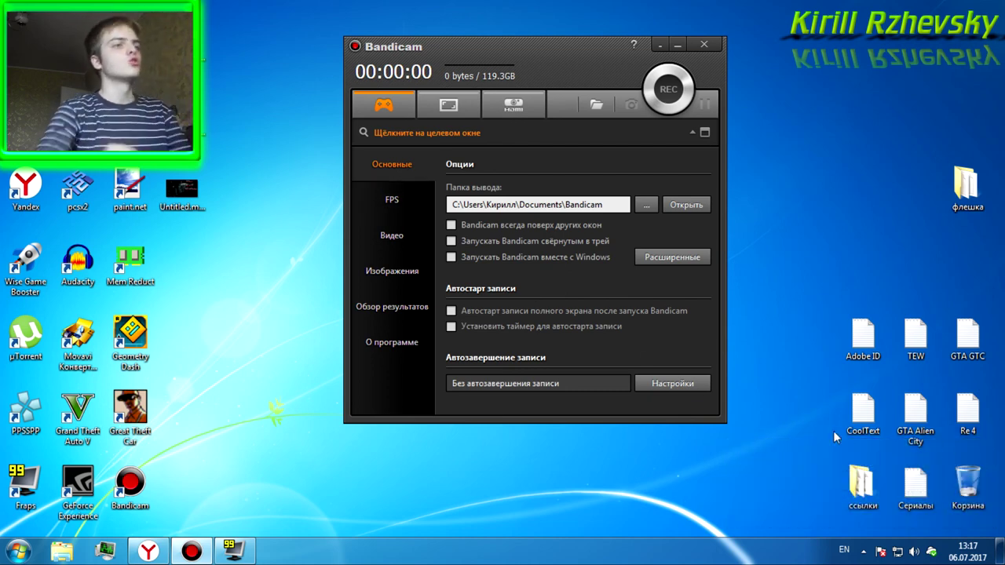